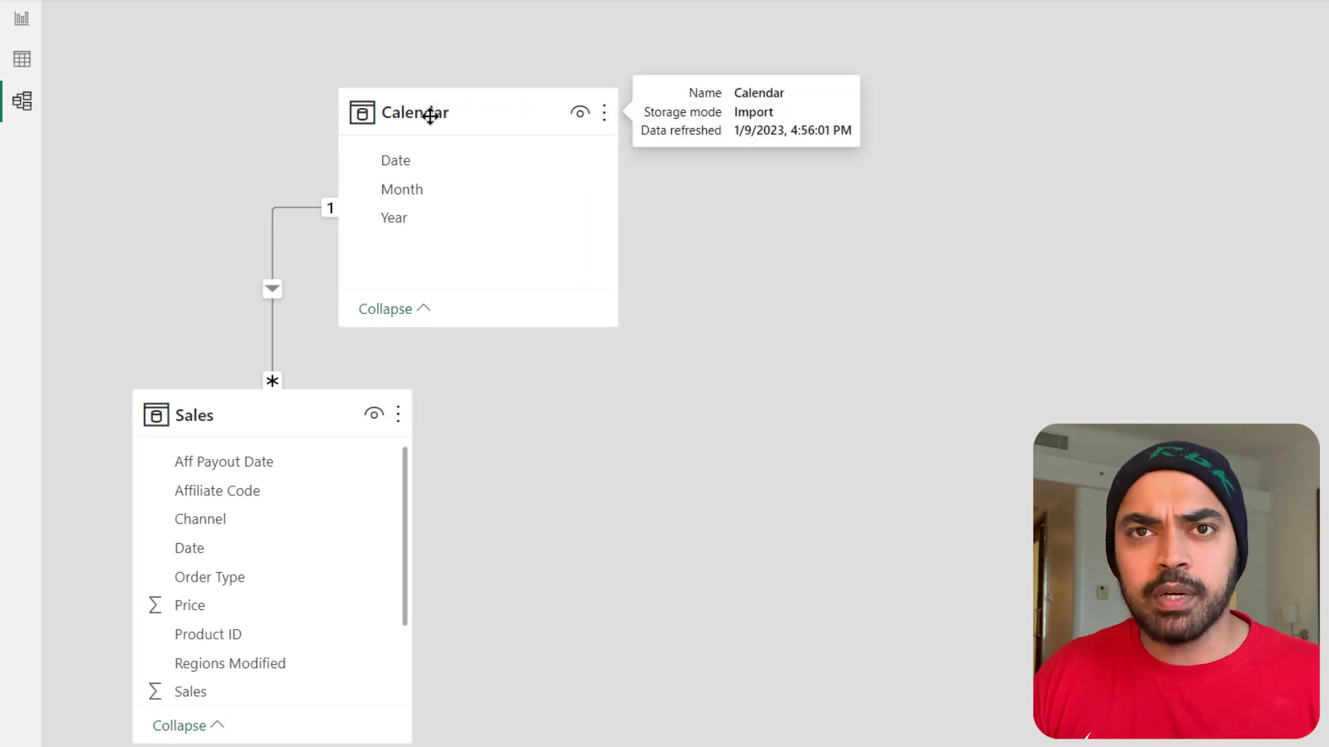
Open the Calendar table in Table view to see its ADDCOLUMNS formula and Date, Month, Year columns.
click(28, 59)
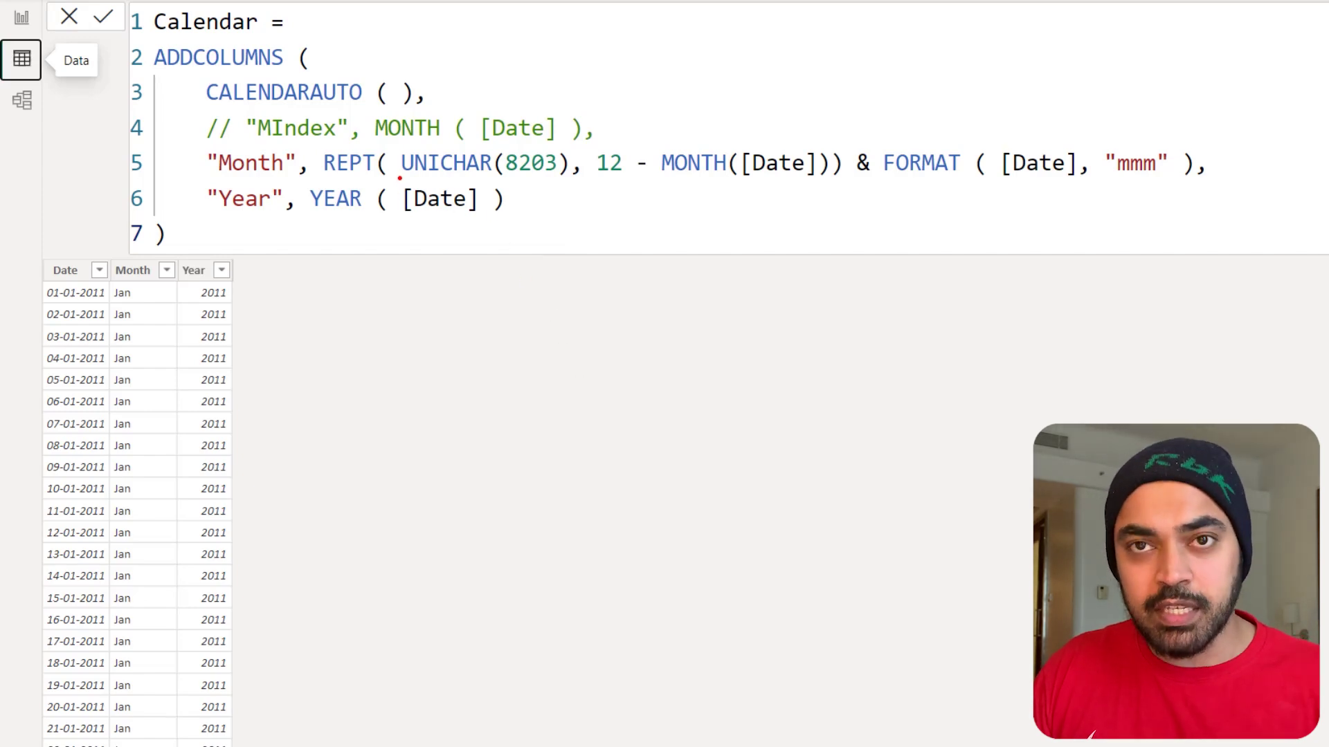
Highlight the REPT/UNICHAR(8203) Month formula, select the Month column, and return to the Total Sales matrix.
drag(366, 177, 907, 184)
drag(1088, 178, 1195, 138)
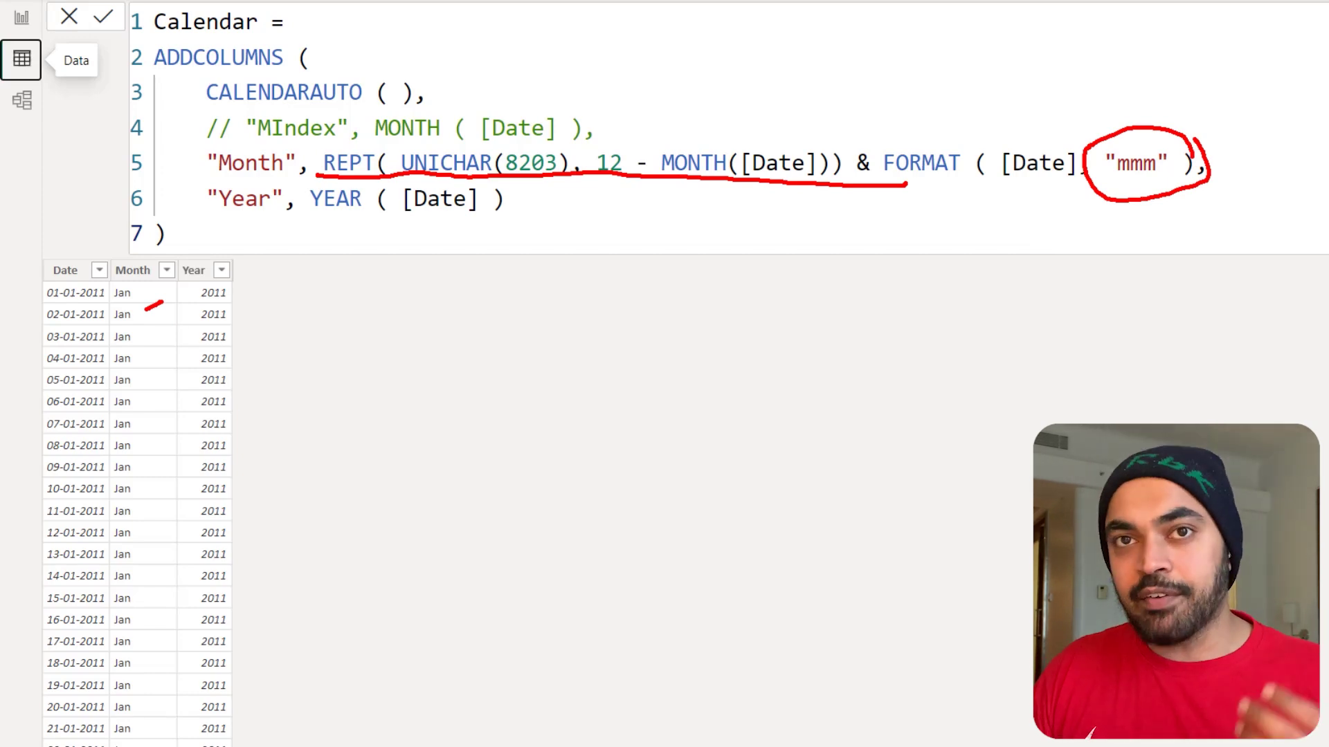
key(Escape)
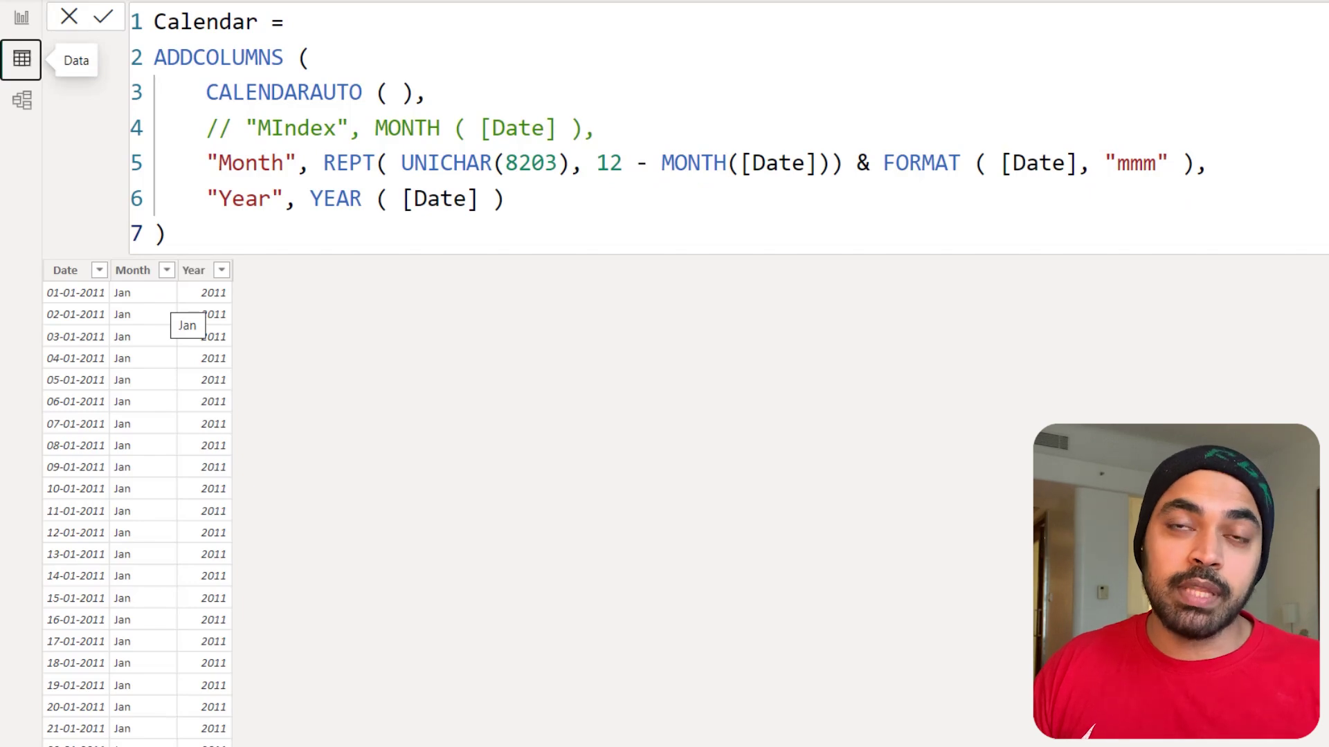
click(133, 270)
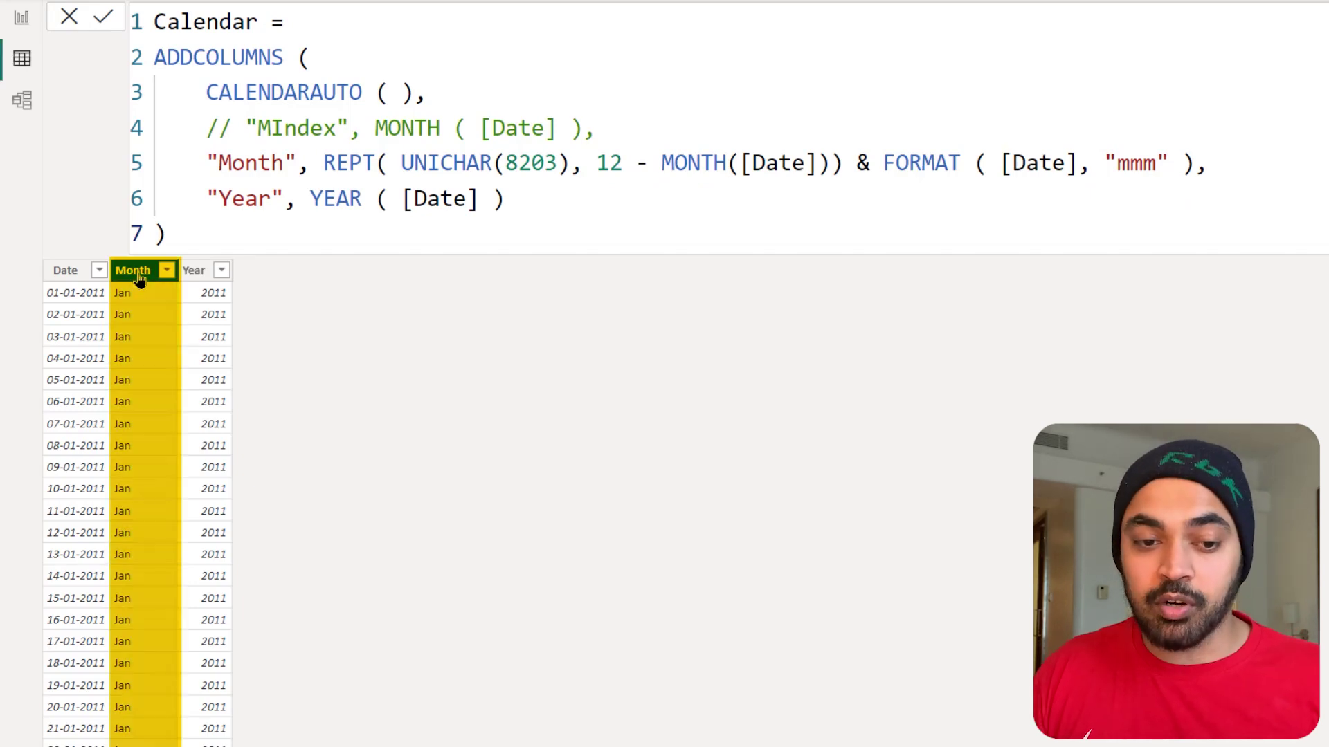
click(21, 17)
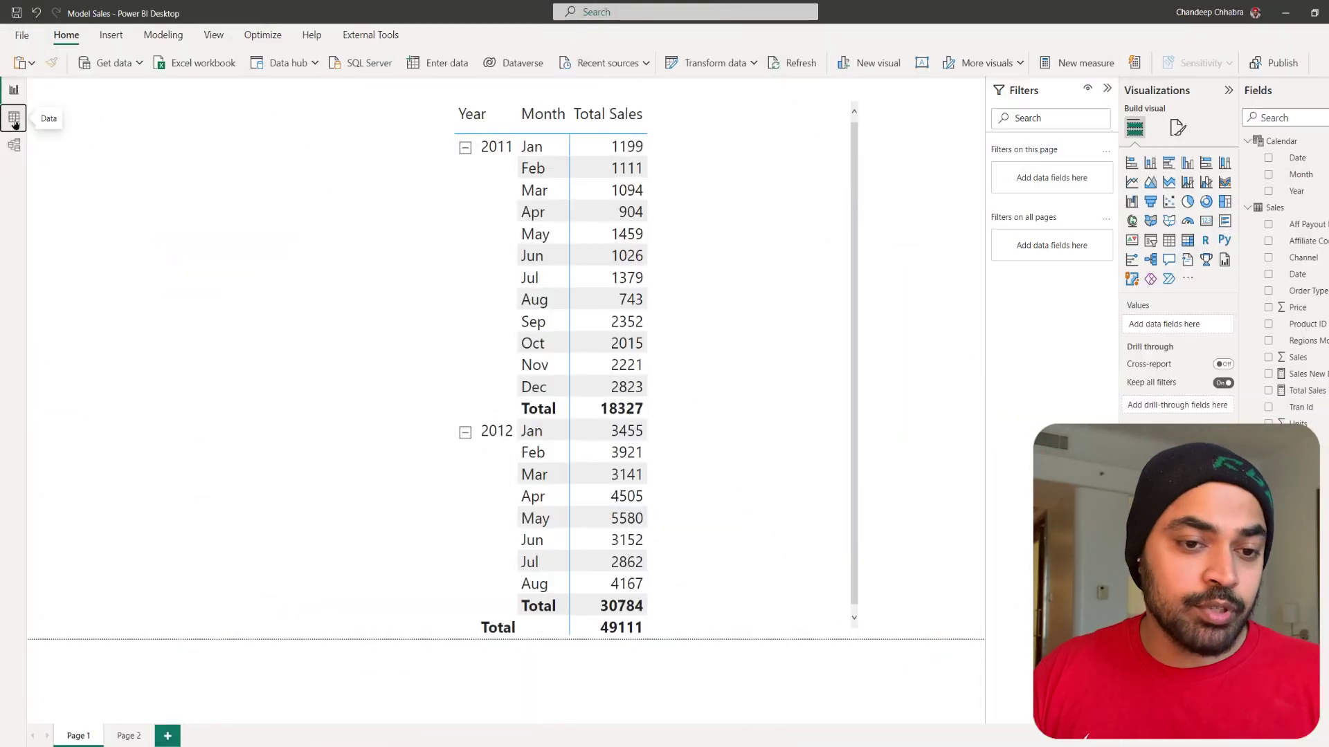
Open the Sales table in Table view and confirm Regions Modified lists only New Delhi, Mumbai and Bangalore.
click(14, 120)
click(1272, 209)
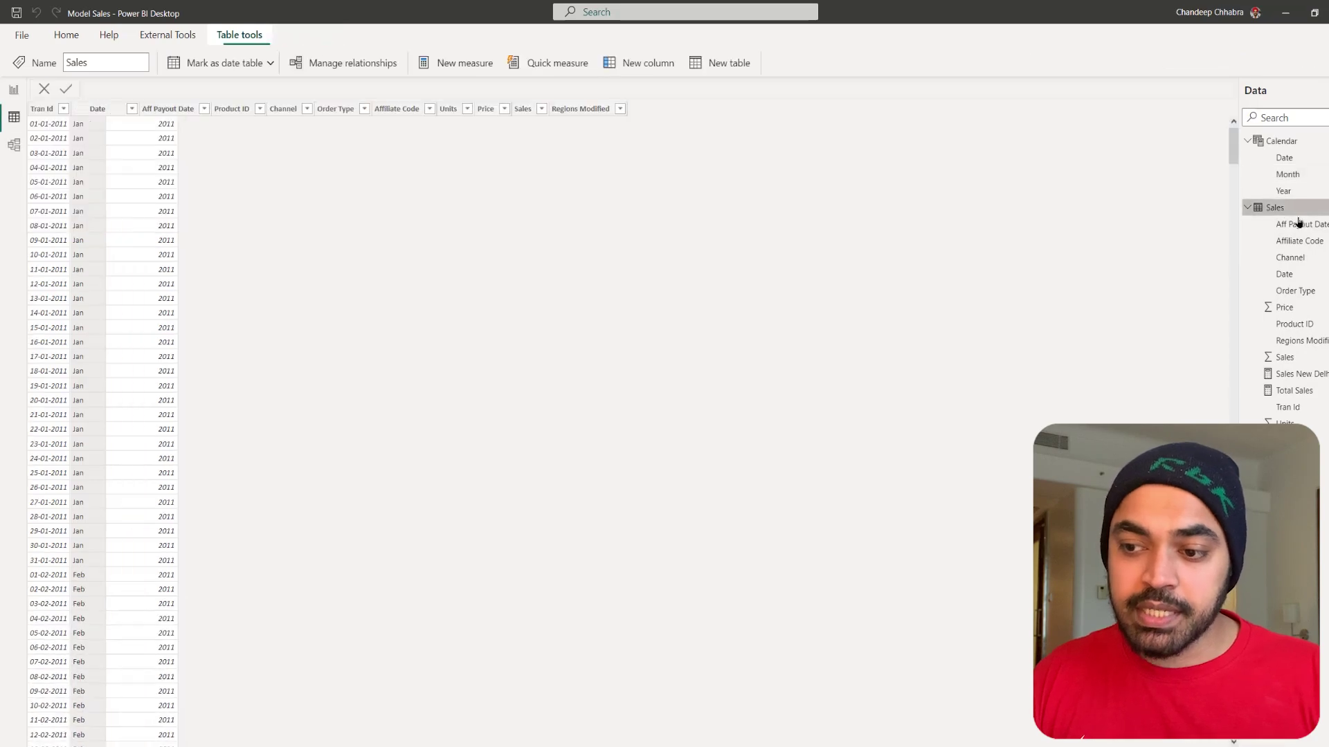
click(774, 86)
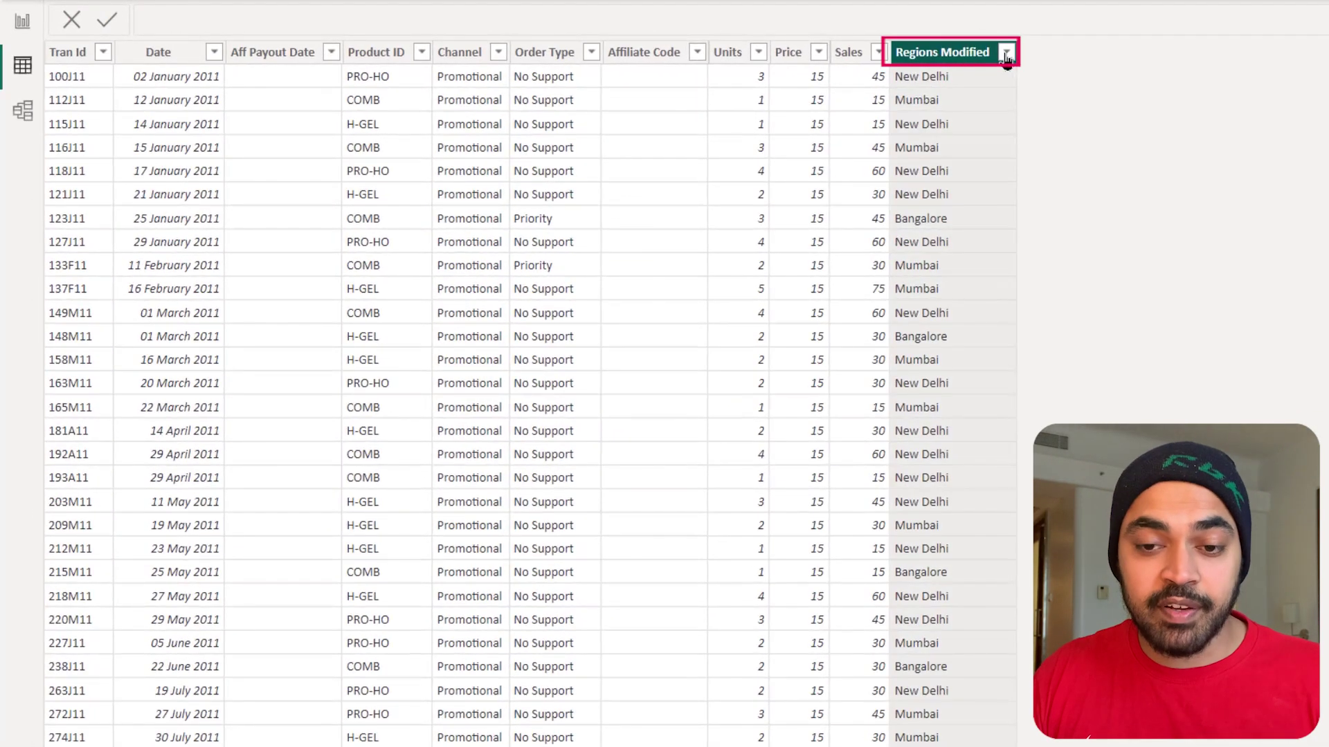
click(1006, 53)
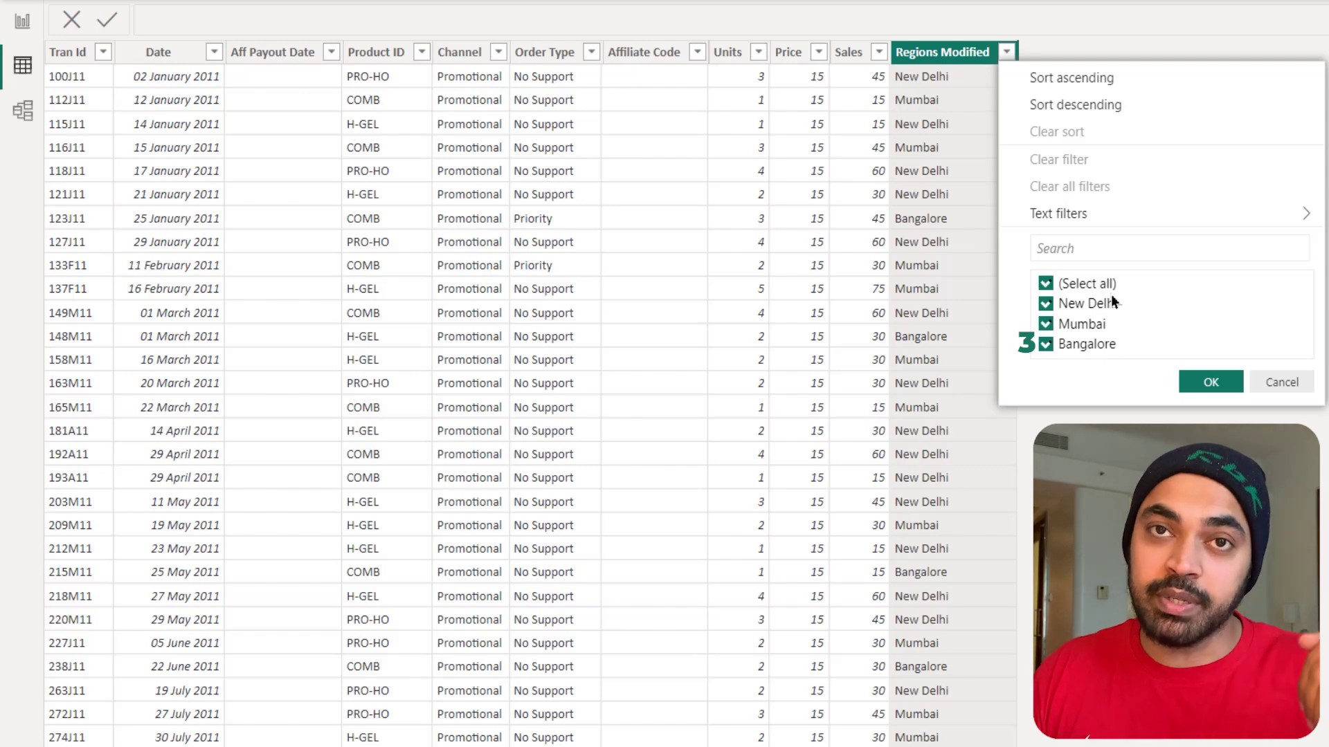
click(1266, 380)
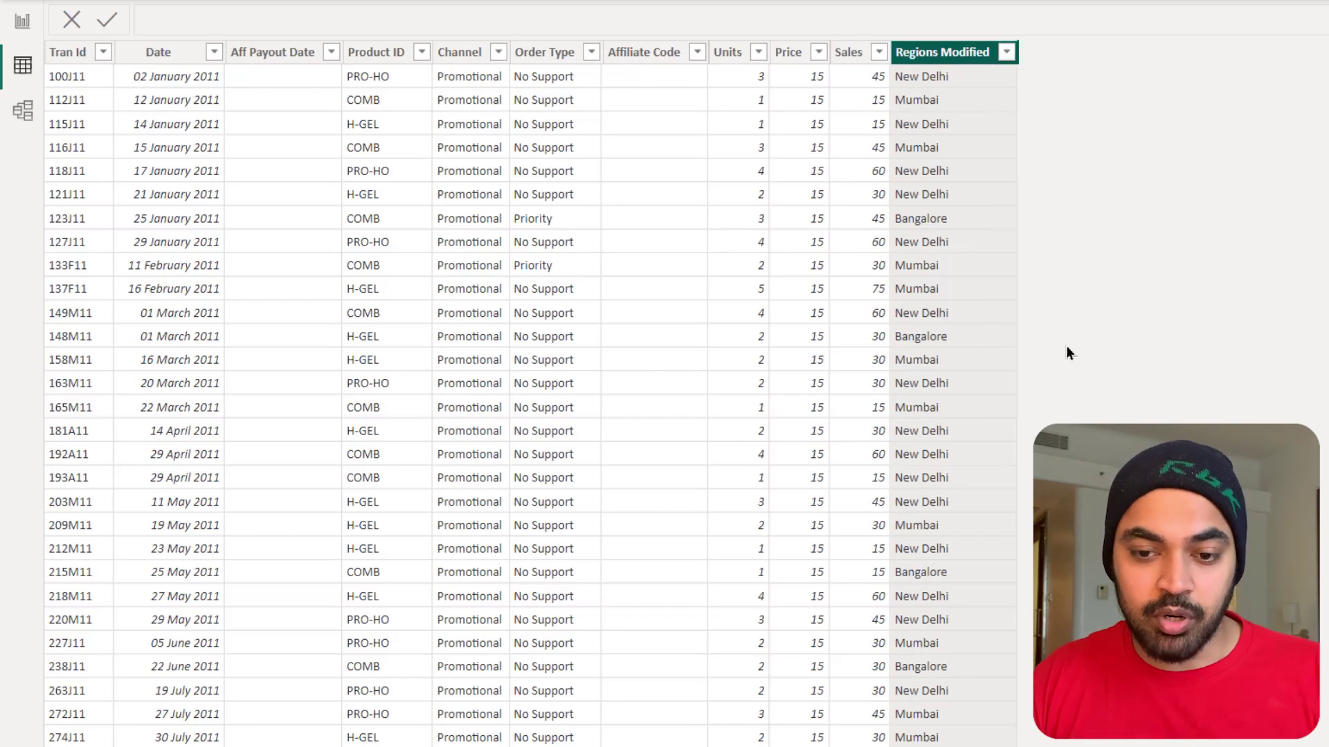
right_click(958, 313)
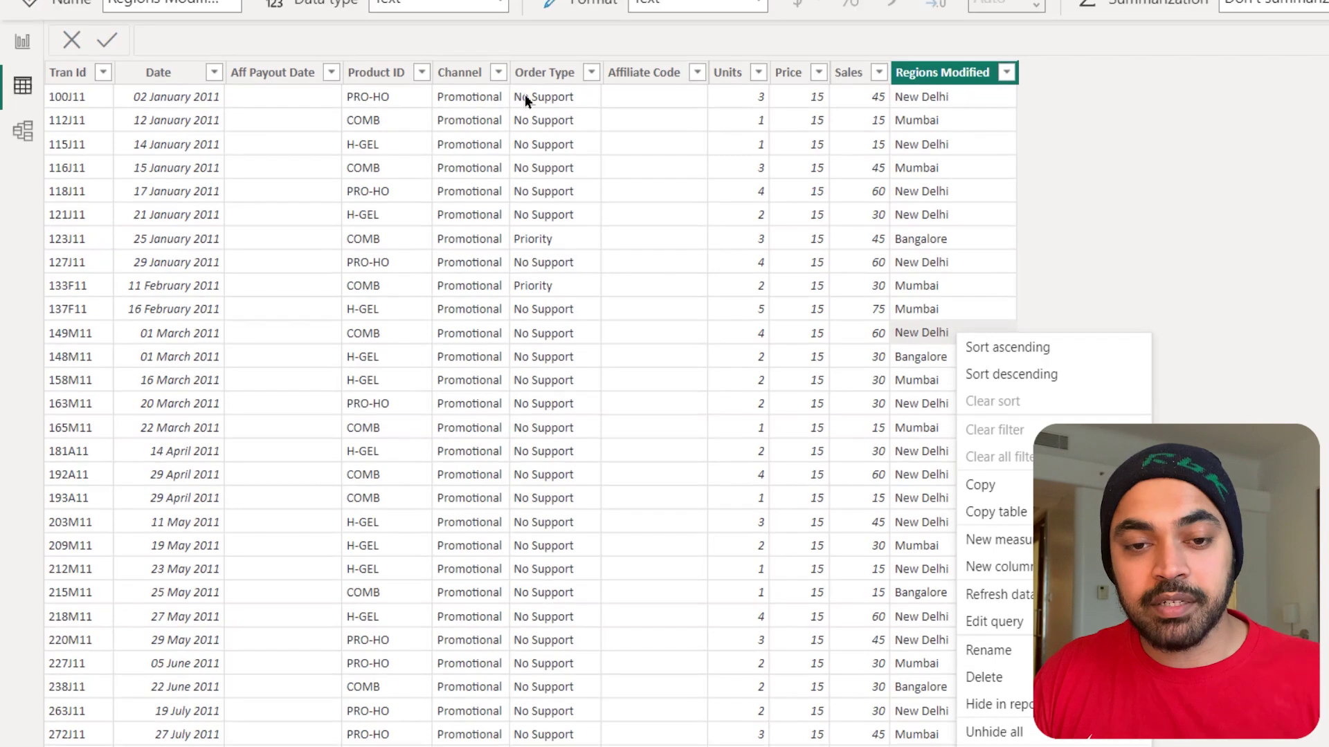
key(Escape)
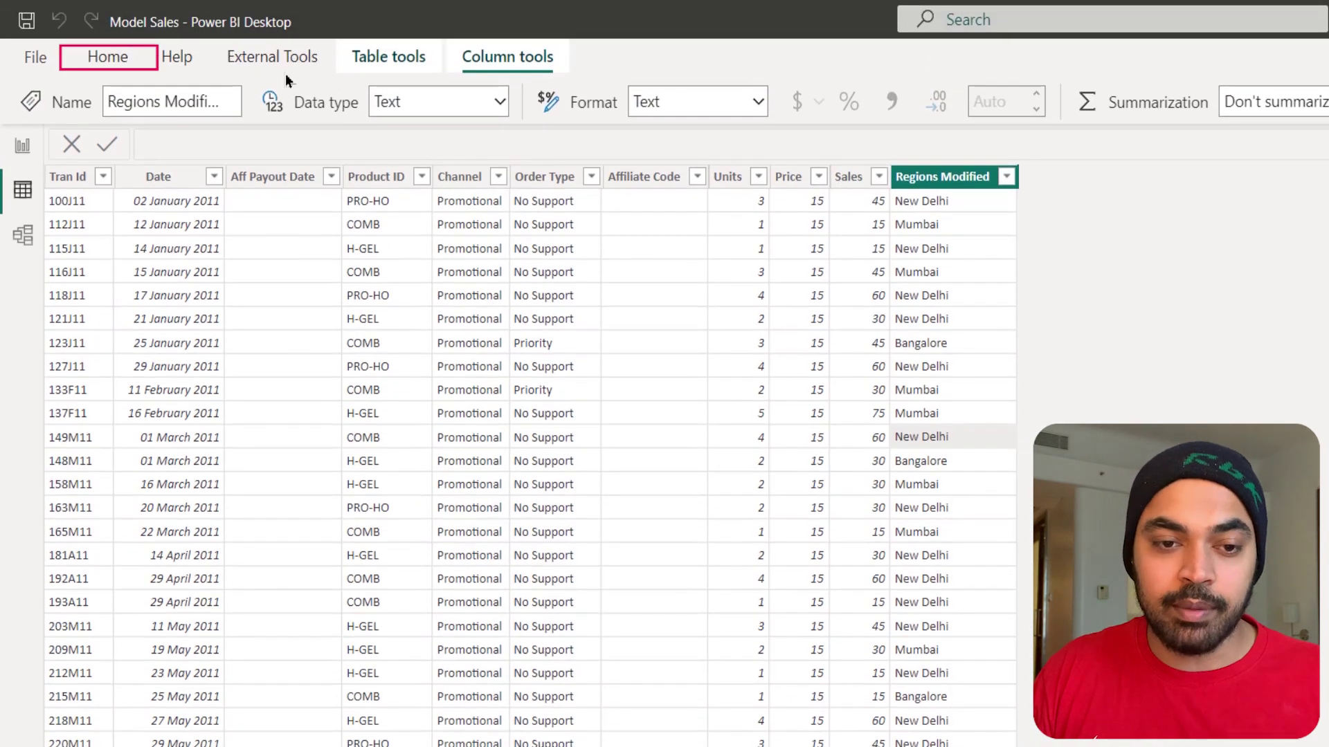
Open the Regions query in Power Query and inspect its Text.Repeat(Character.FromNumber(8203)) Regions Modified step.
click(112, 57)
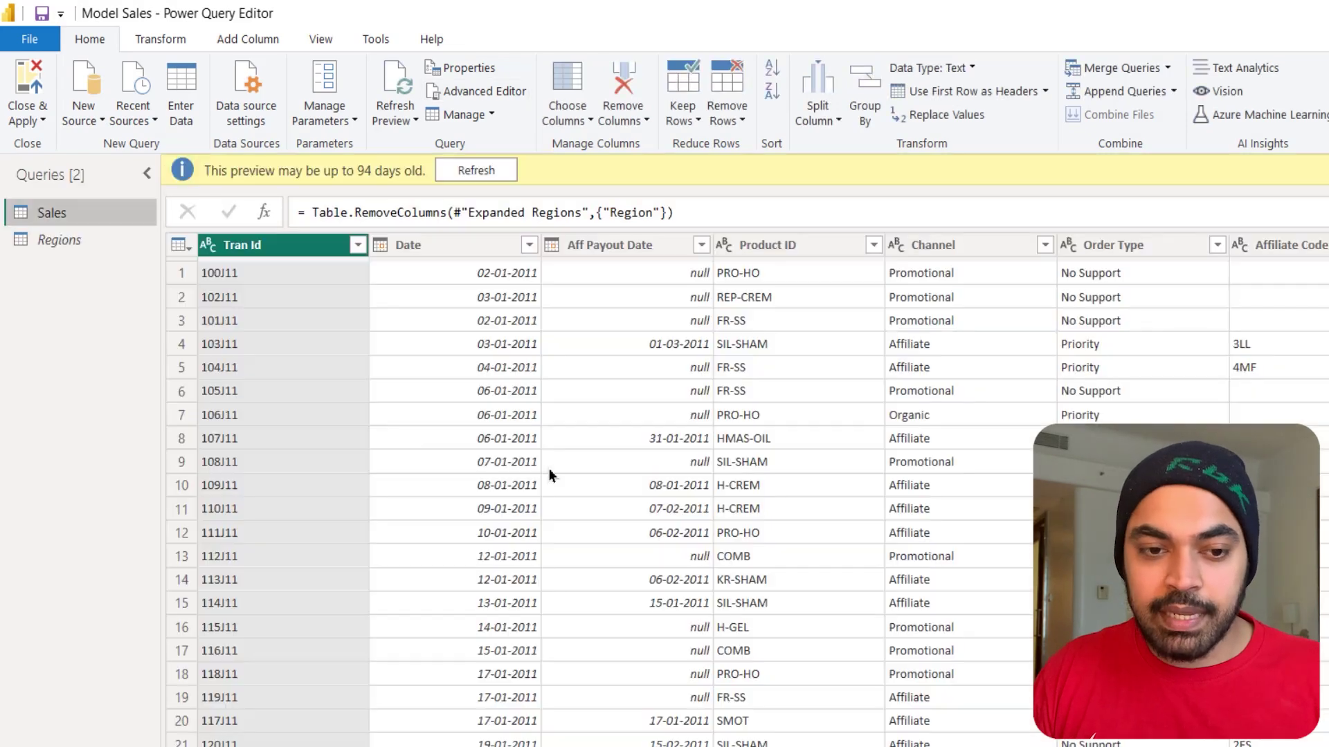
click(53, 241)
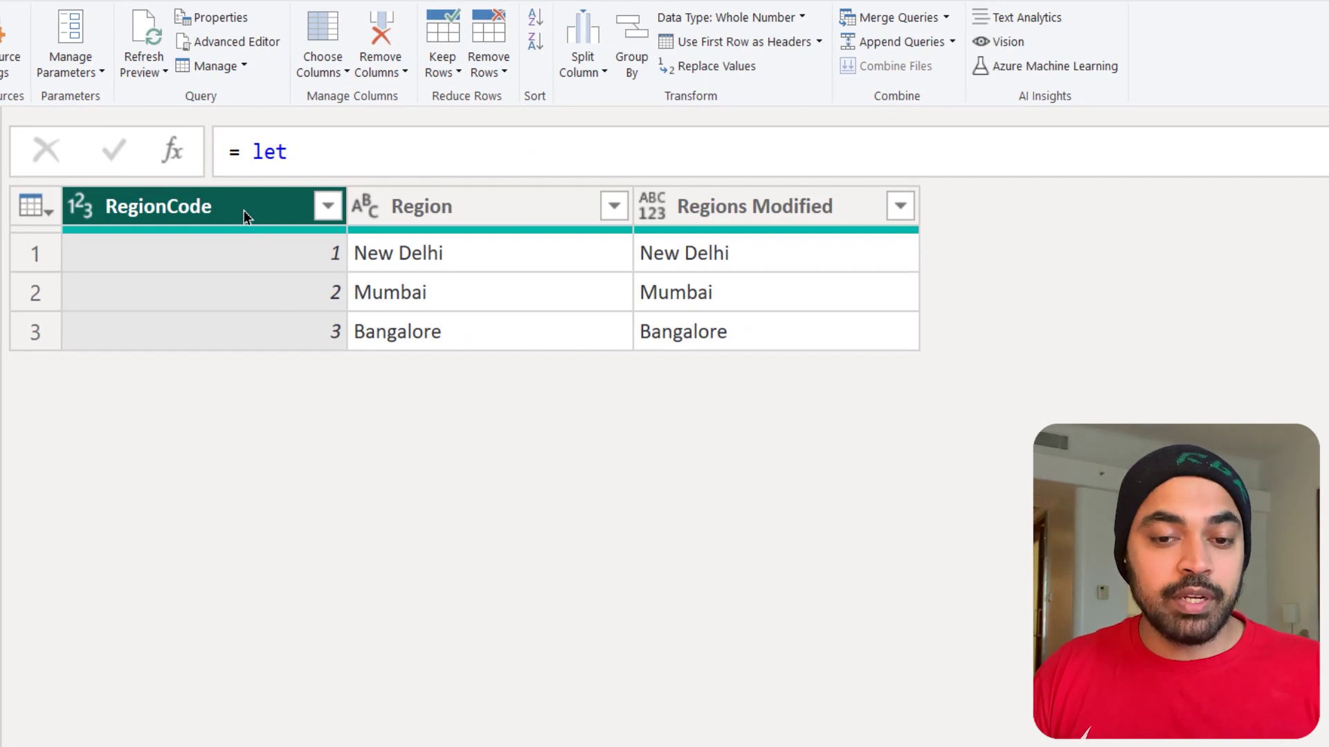
click(740, 220)
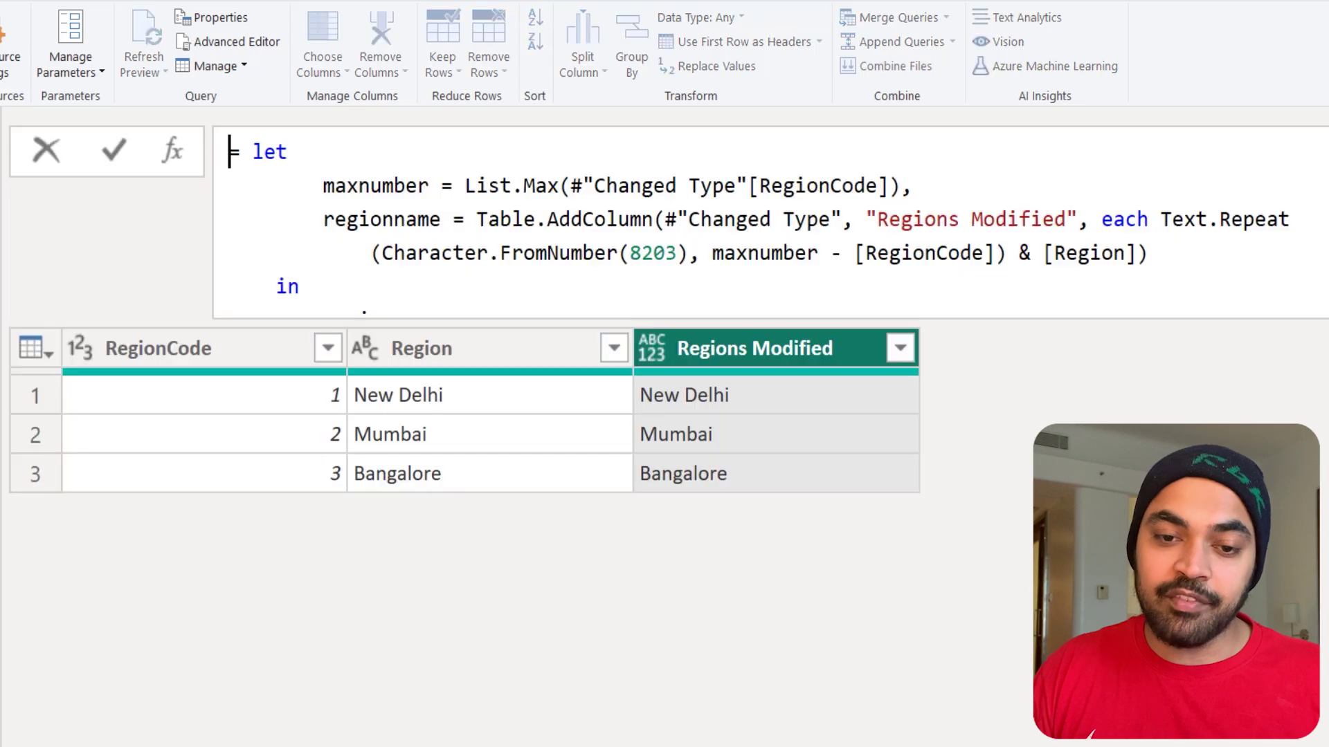
click(229, 152)
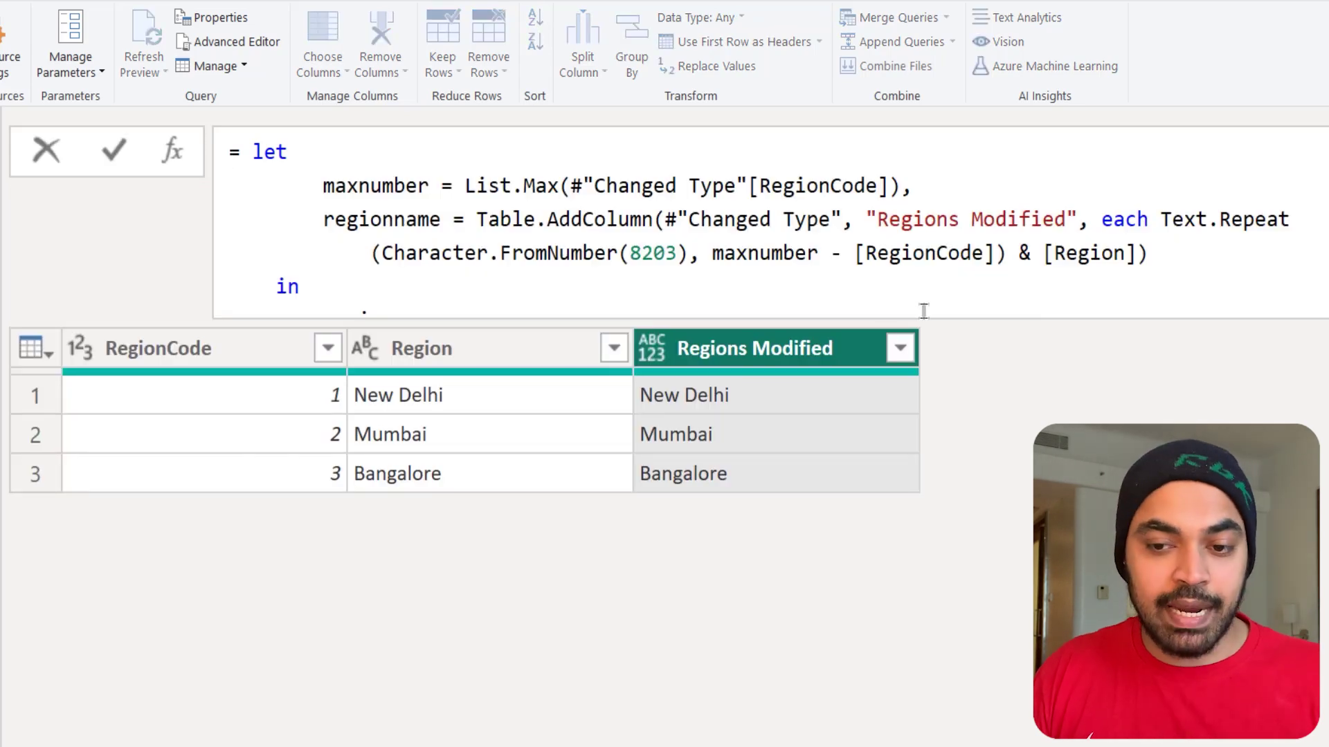
drag(402, 269, 618, 267)
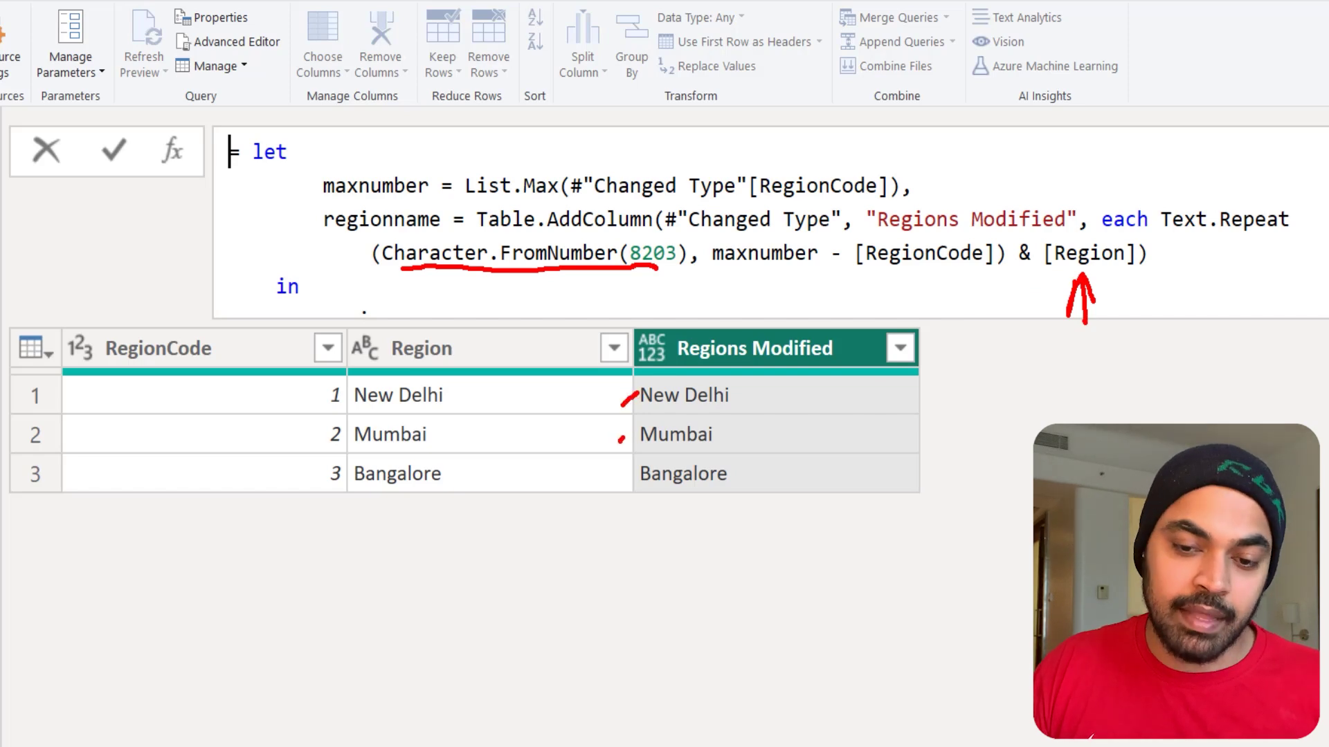
key(Escape)
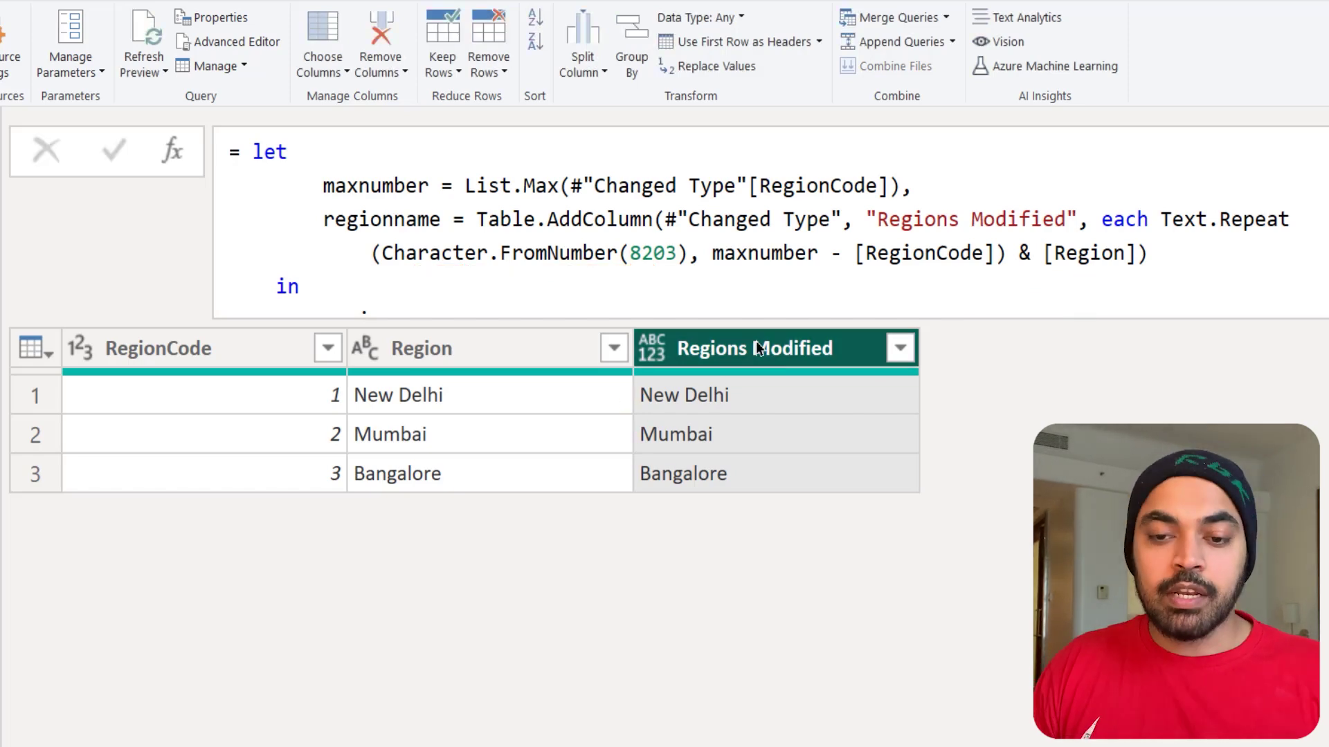
mouse_move(790, 322)
mouse_down()
mouse_move(569, 464)
mouse_move(850, 436)
mouse_move(772, 303)
mouse_up()
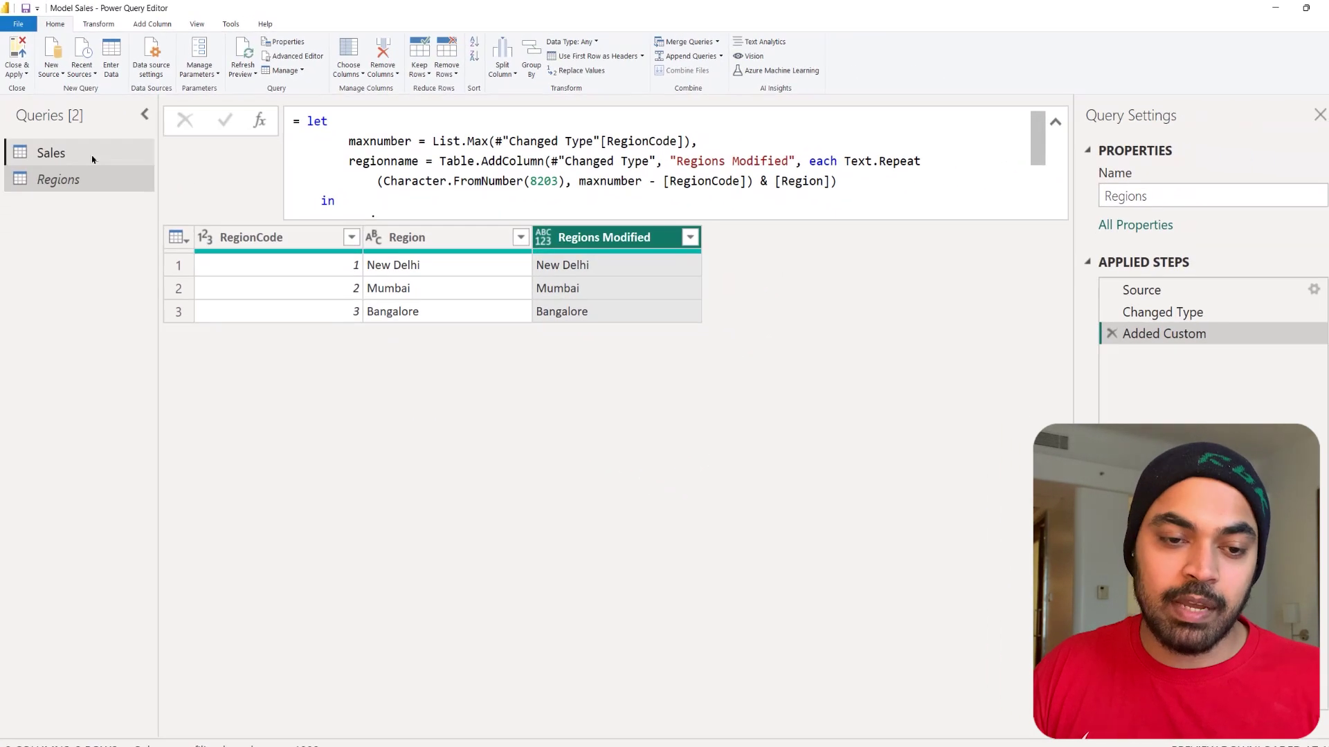
Select the Sales query's Merged Queries step and preview row 1's joined New Delhi region record.
click(92, 159)
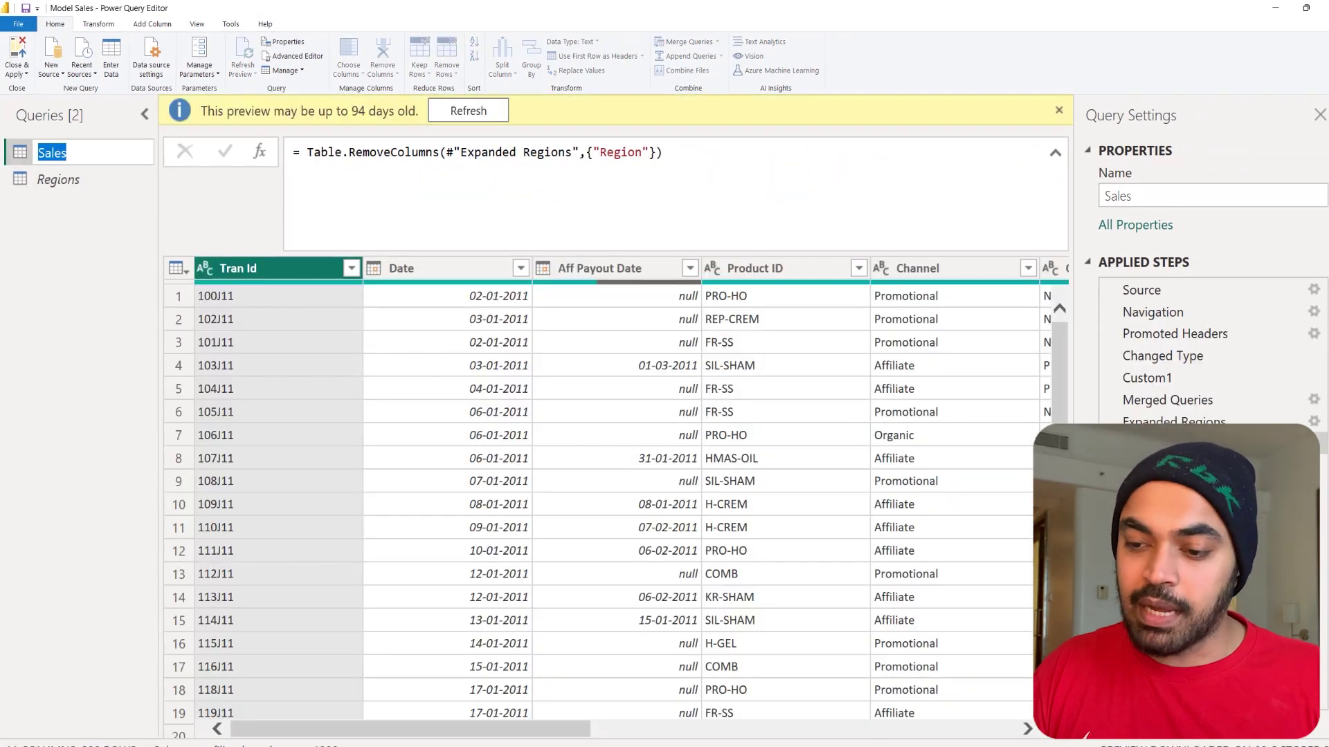
click(1168, 400)
scroll(595, 485, right, 10)
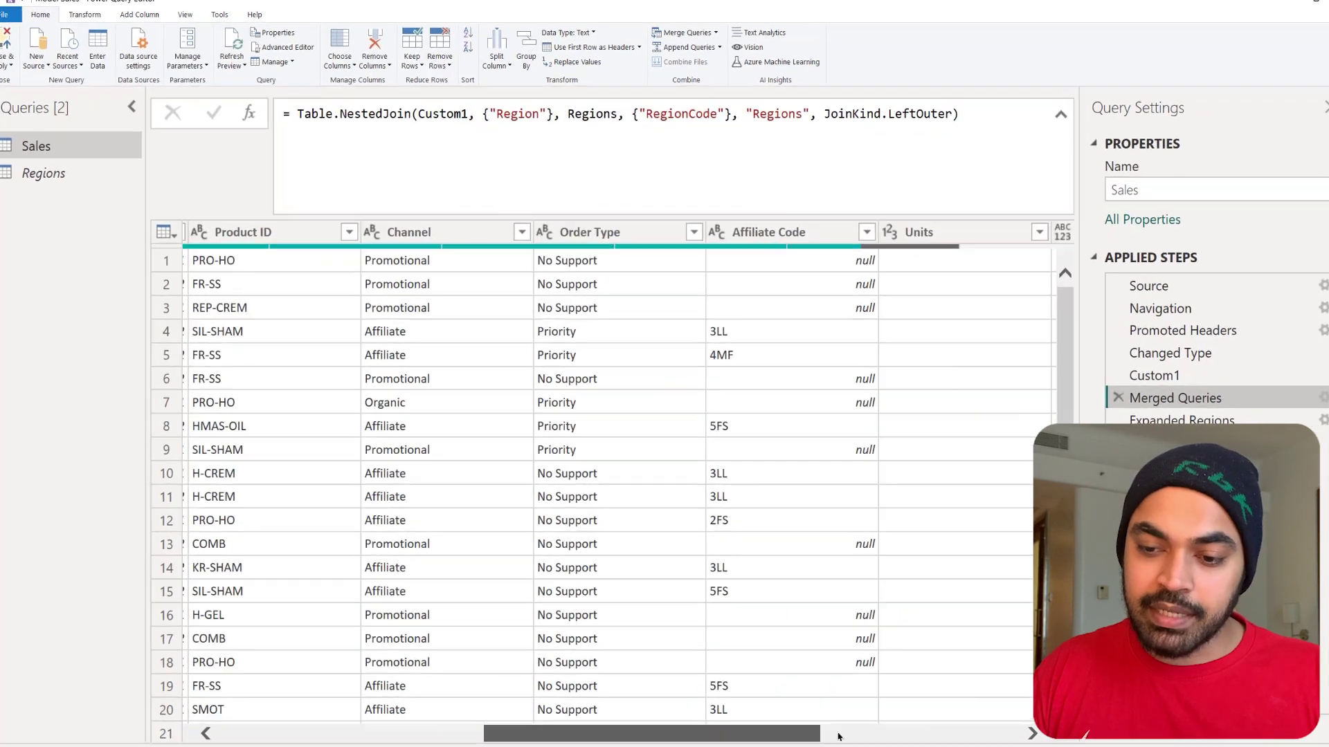
scroll(1032, 228, right, 3)
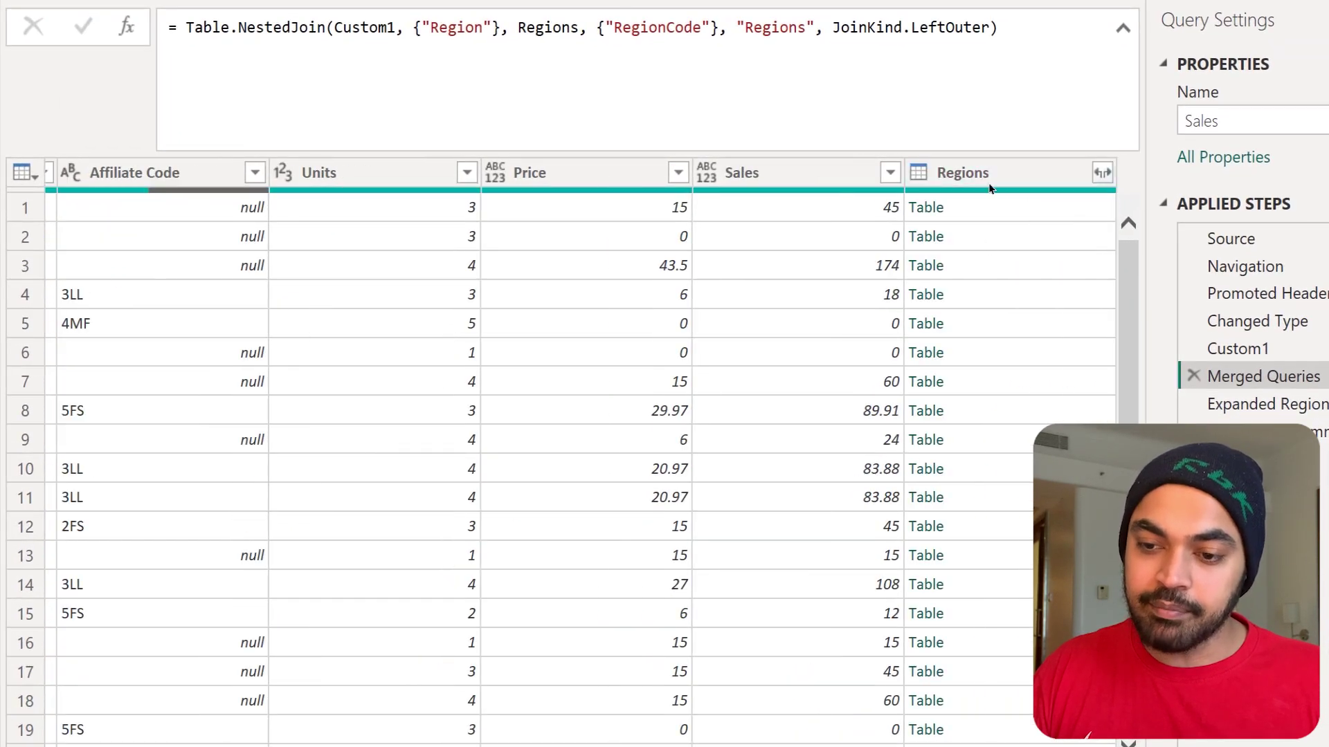
click(986, 211)
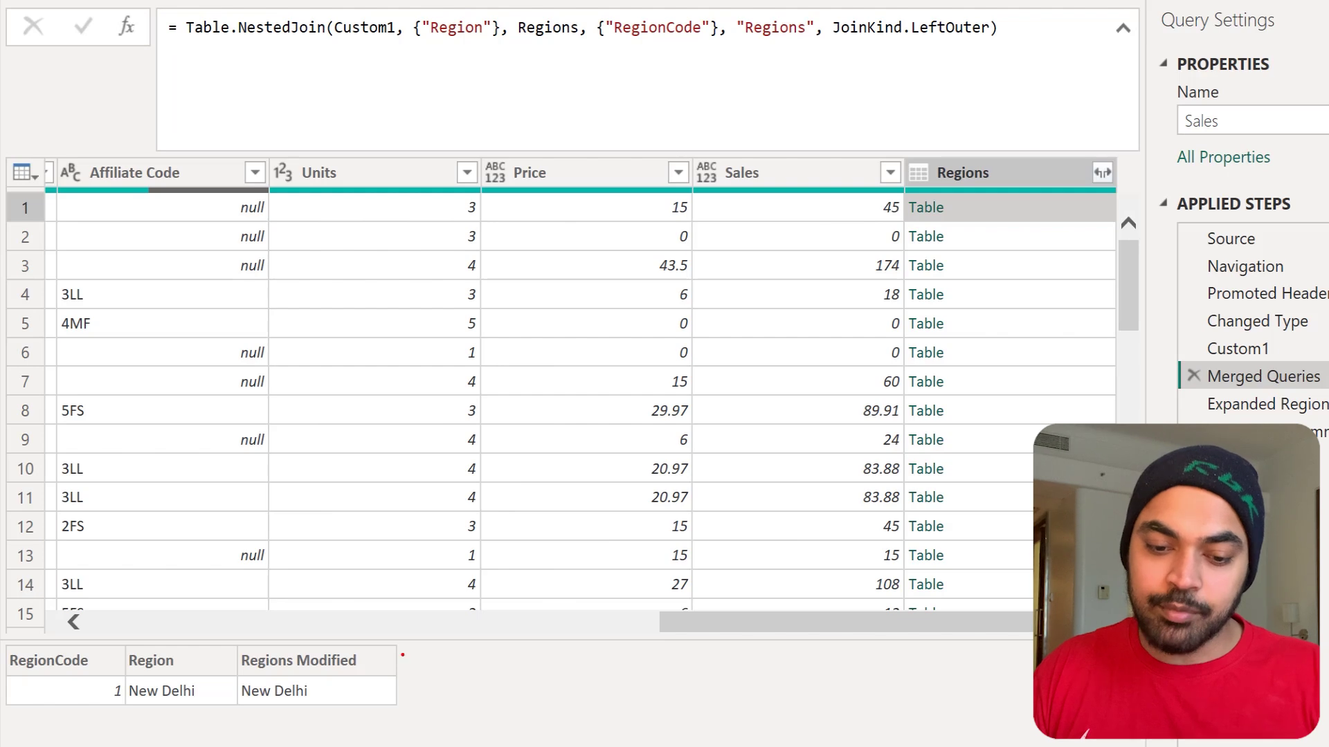
mouse_move(402, 654)
mouse_down()
mouse_move(193, 676)
mouse_move(426, 638)
mouse_up()
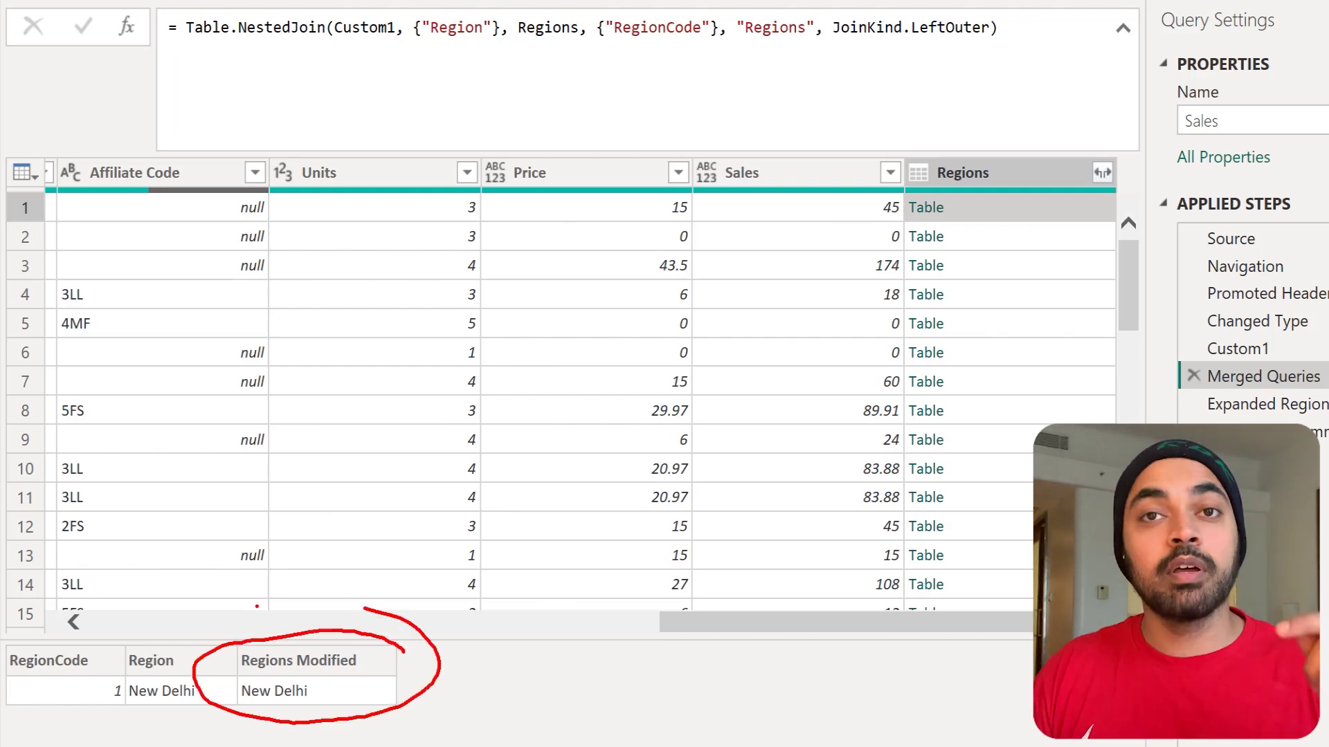
key(Escape)
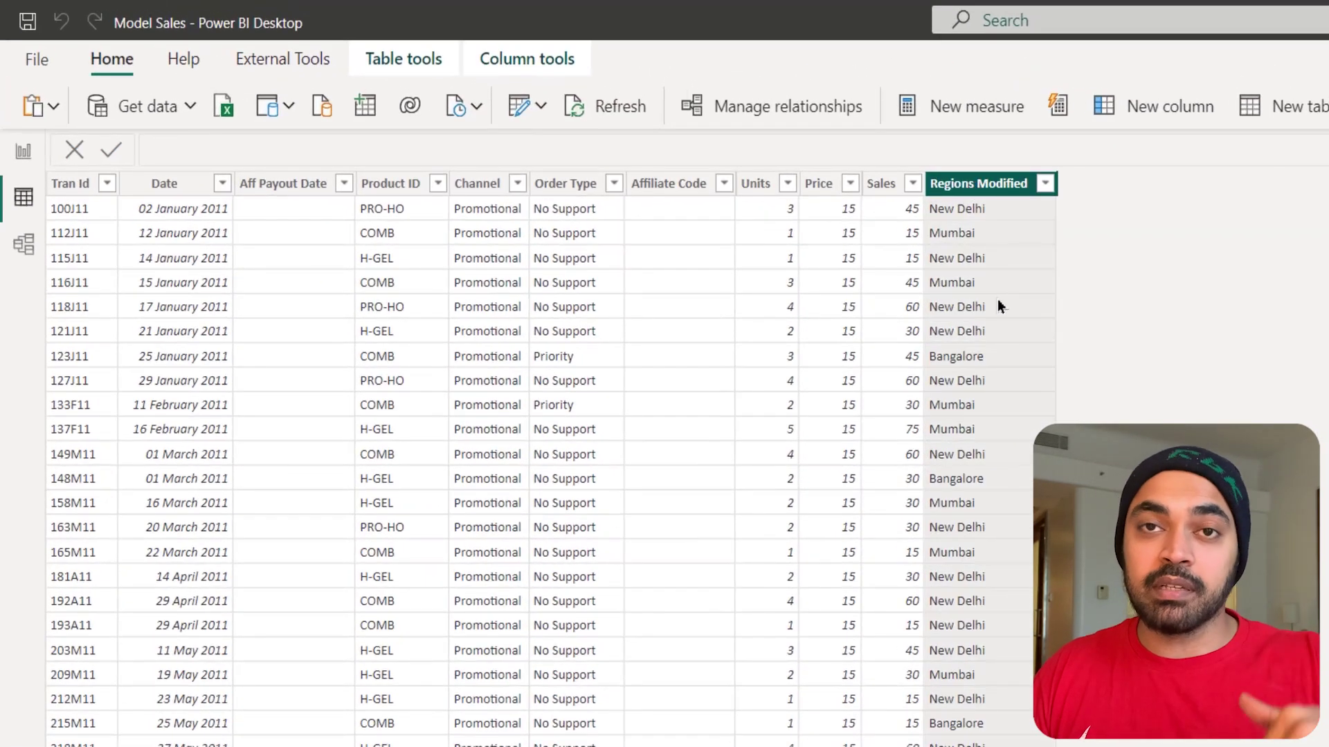
Switch to the report page showing Total Sales by Regions Modified alongside the Sales New Delhi formula.
click(24, 151)
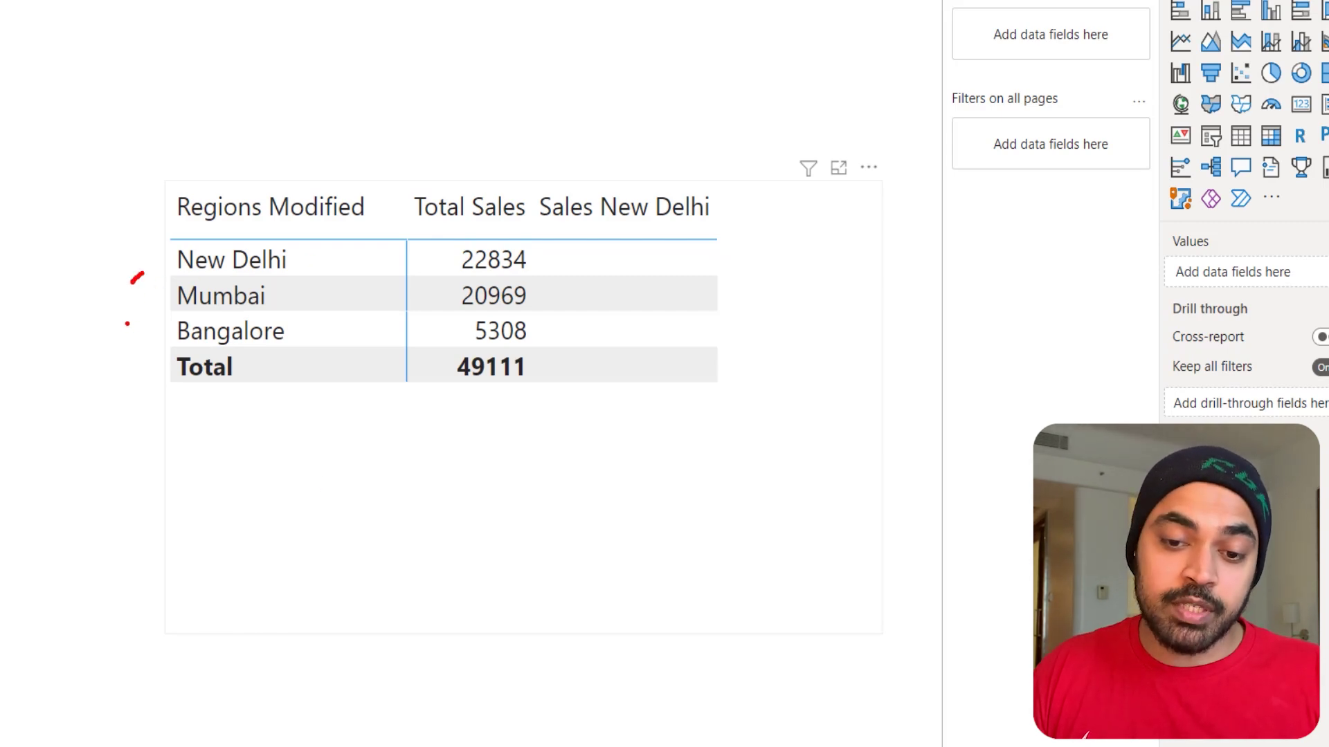
key(Escape)
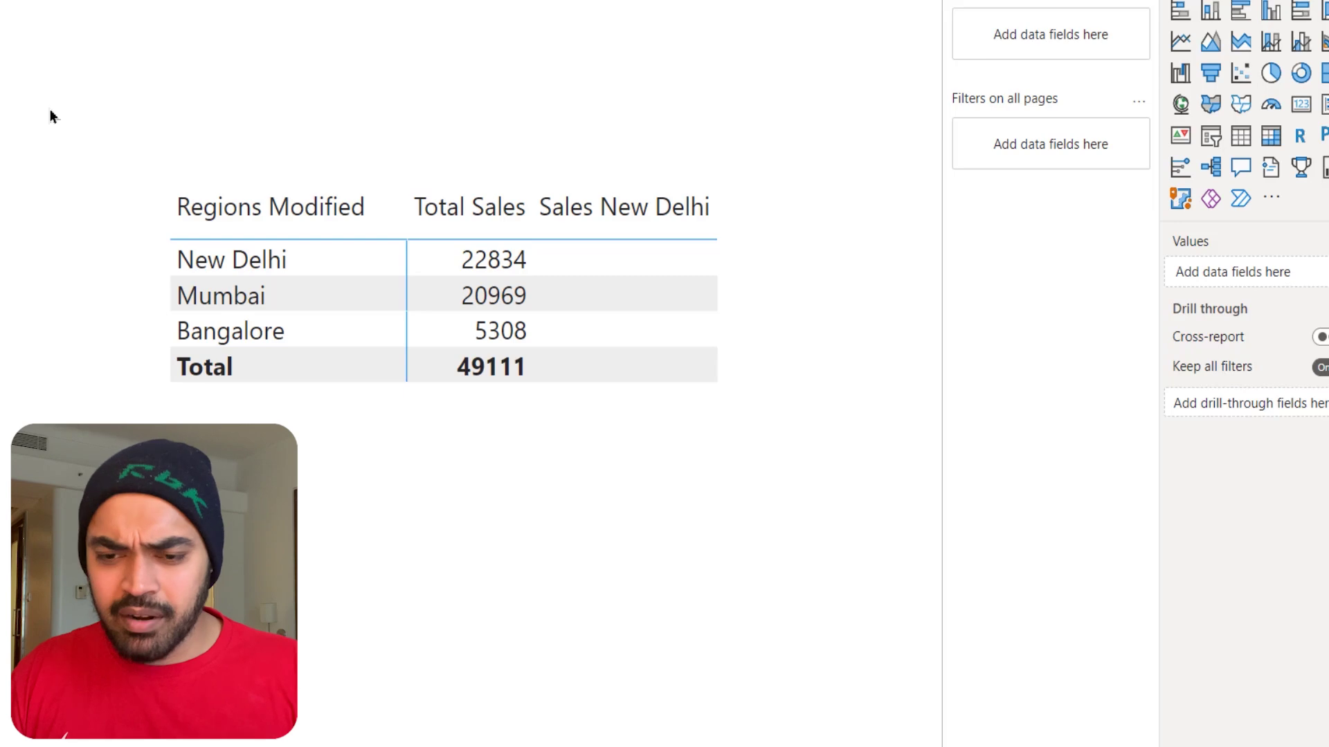
ctrl+scroll(352, 178, up, 3)
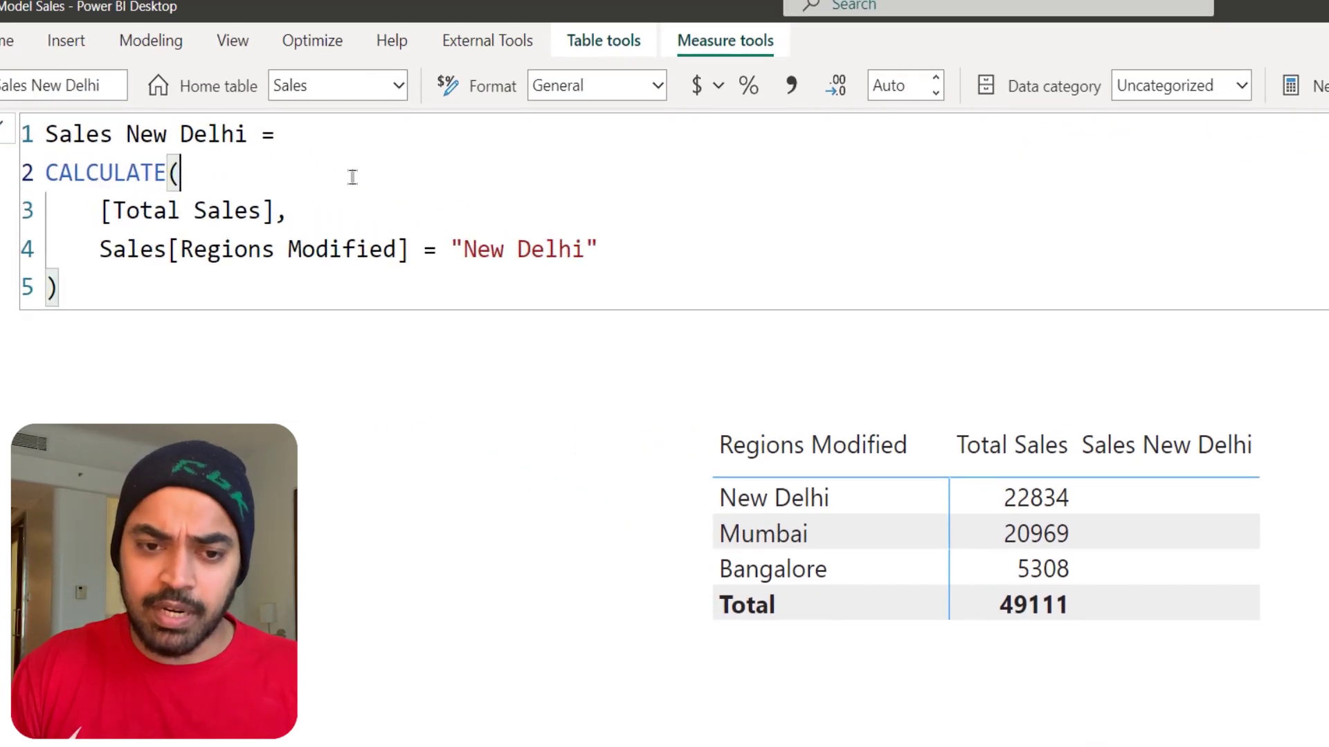
drag(111, 235, 215, 232)
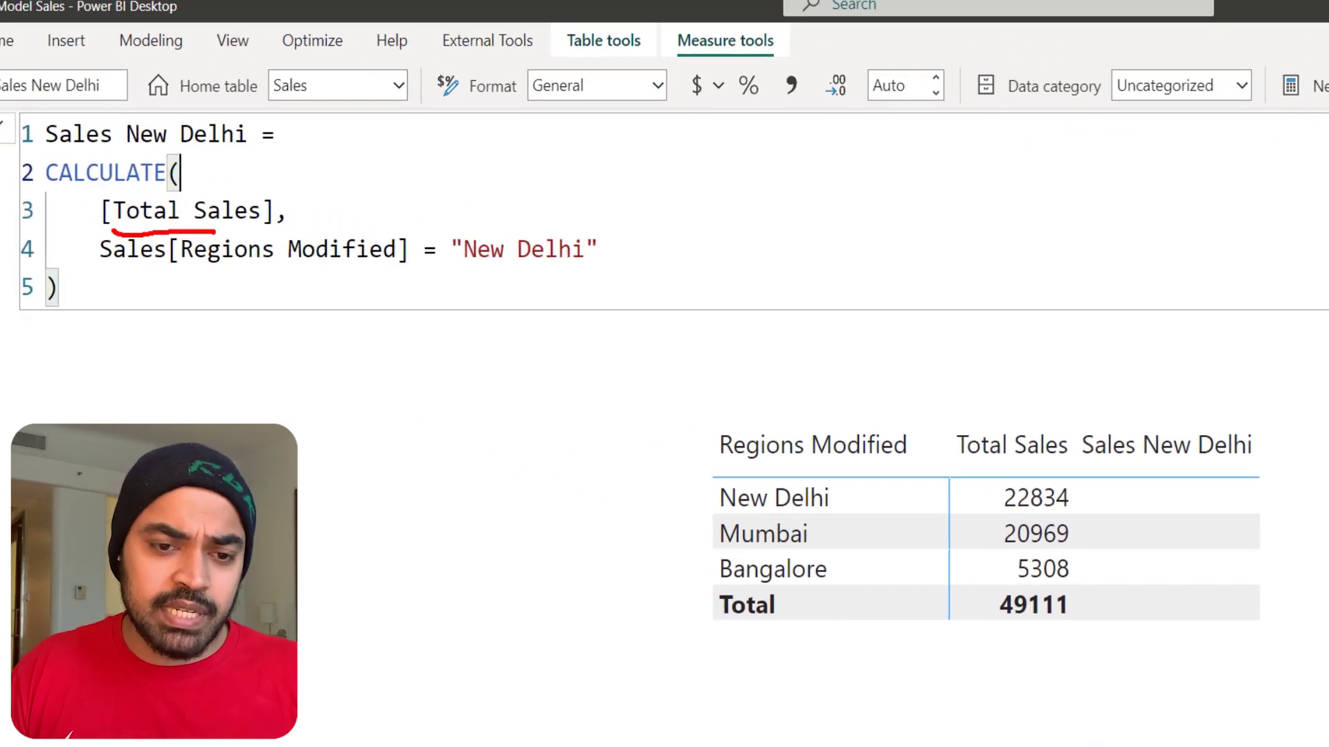
drag(125, 279, 316, 277)
drag(476, 284, 568, 289)
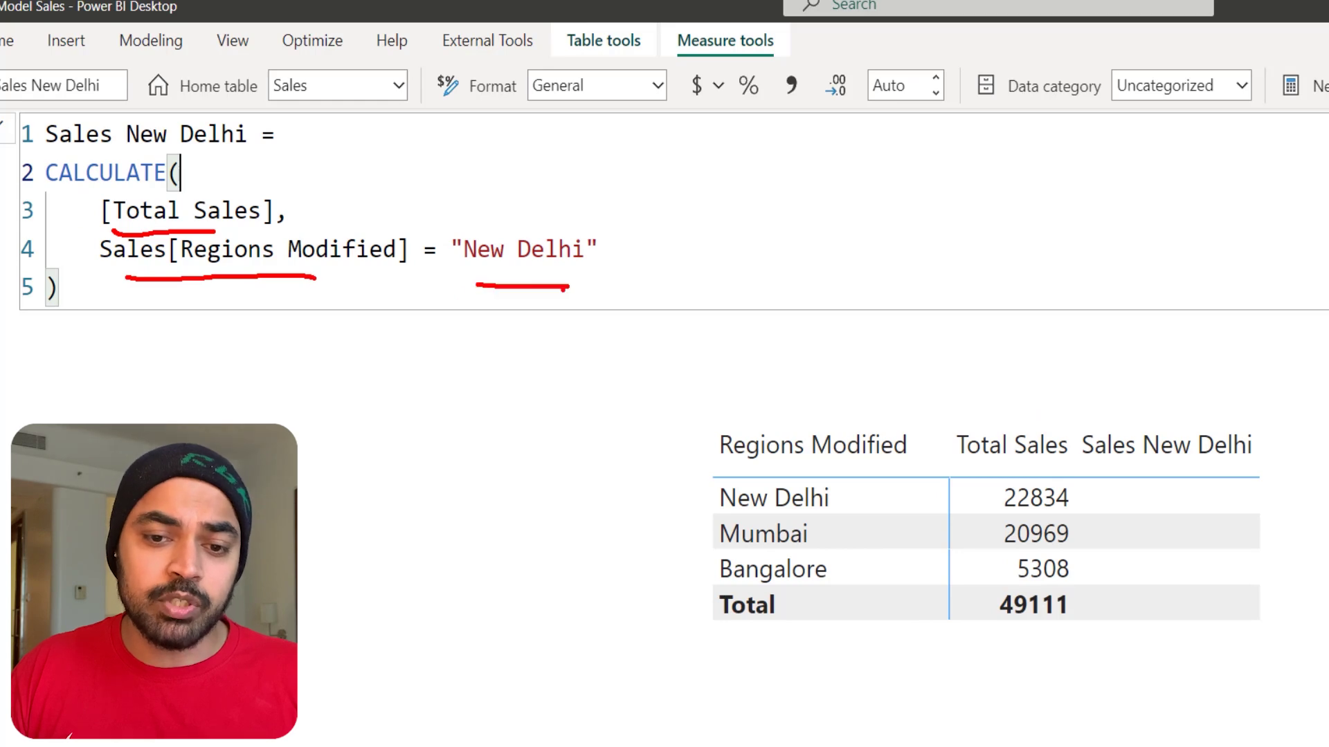
key(Escape)
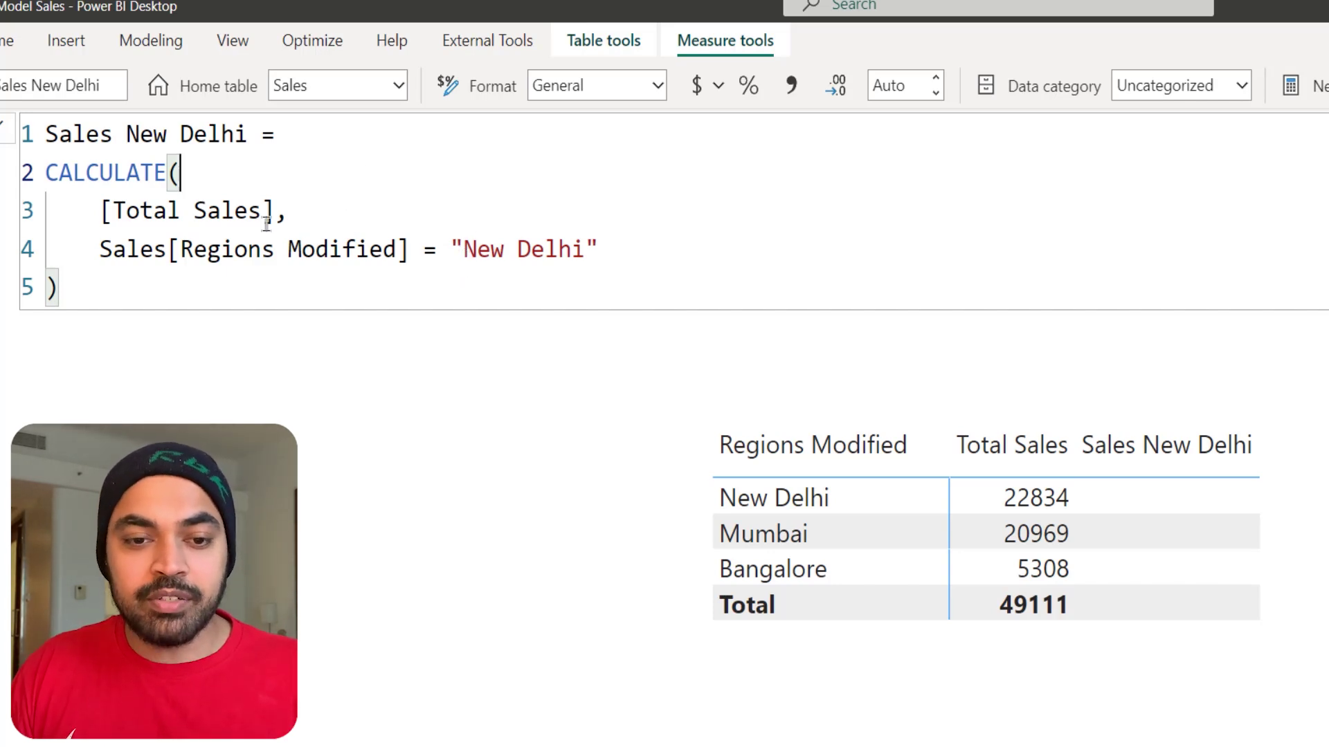
mouse_move(312, 130)
mouse_down()
mouse_move(298, 273)
mouse_move(427, 239)
mouse_move(1050, 384)
mouse_up()
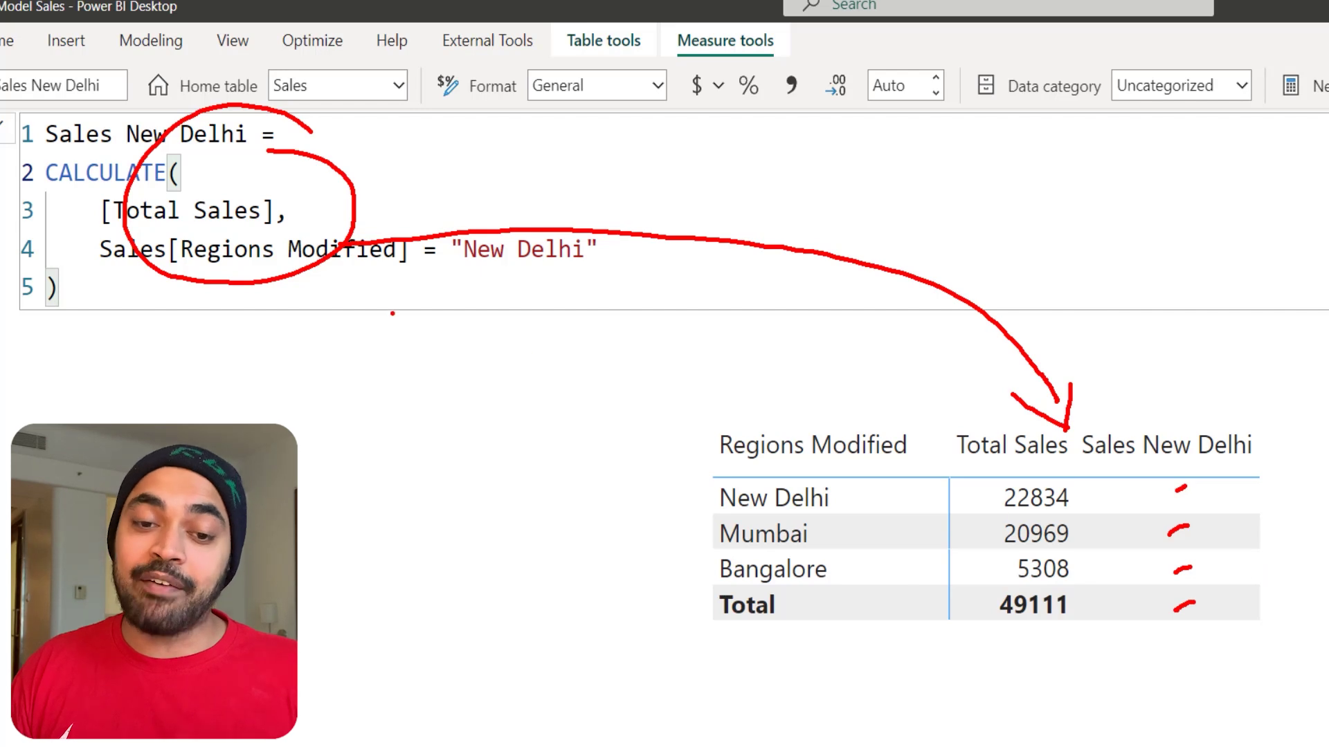
key(Escape)
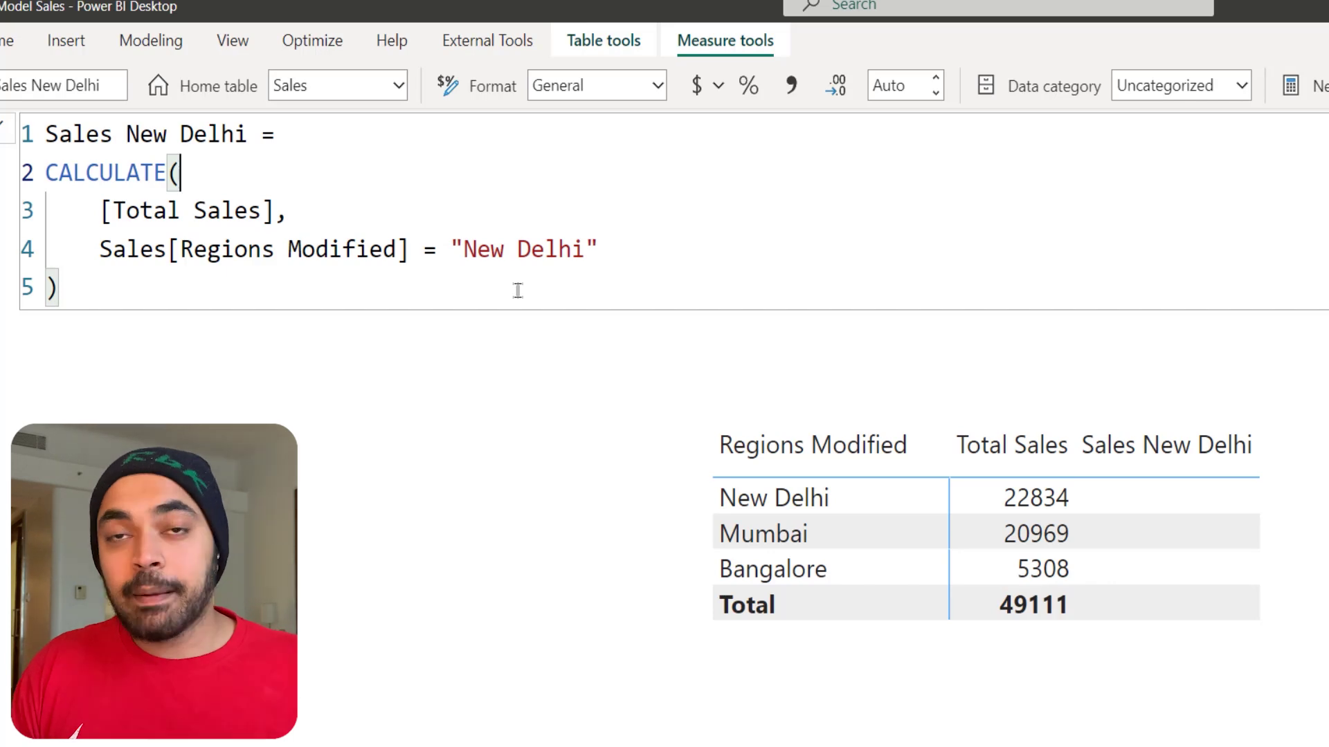
Rewrite Sales New Delhi to use CONTAINSSTRING(Sales[Regions Modified], "New Delhi") and commit the measure.
click(99, 250)
text(cont)
key(Down)
key(Down)
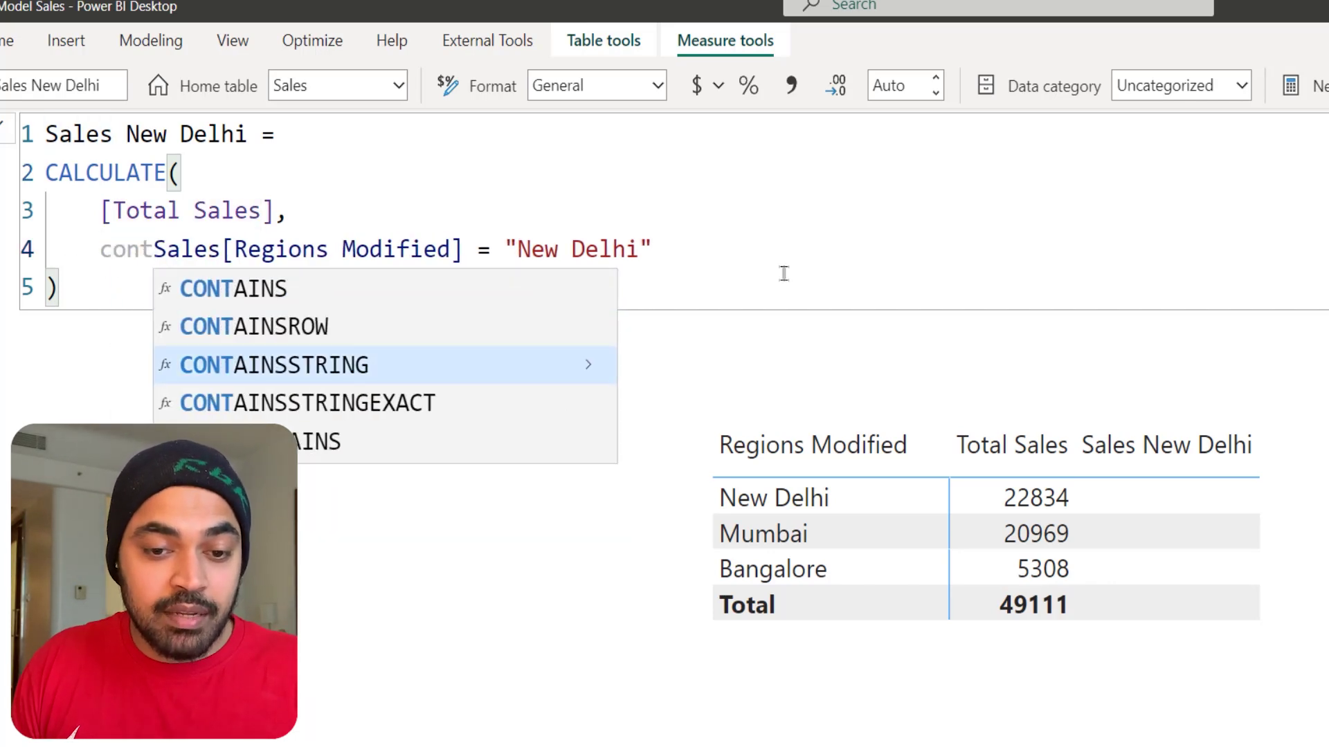
key(Tab)
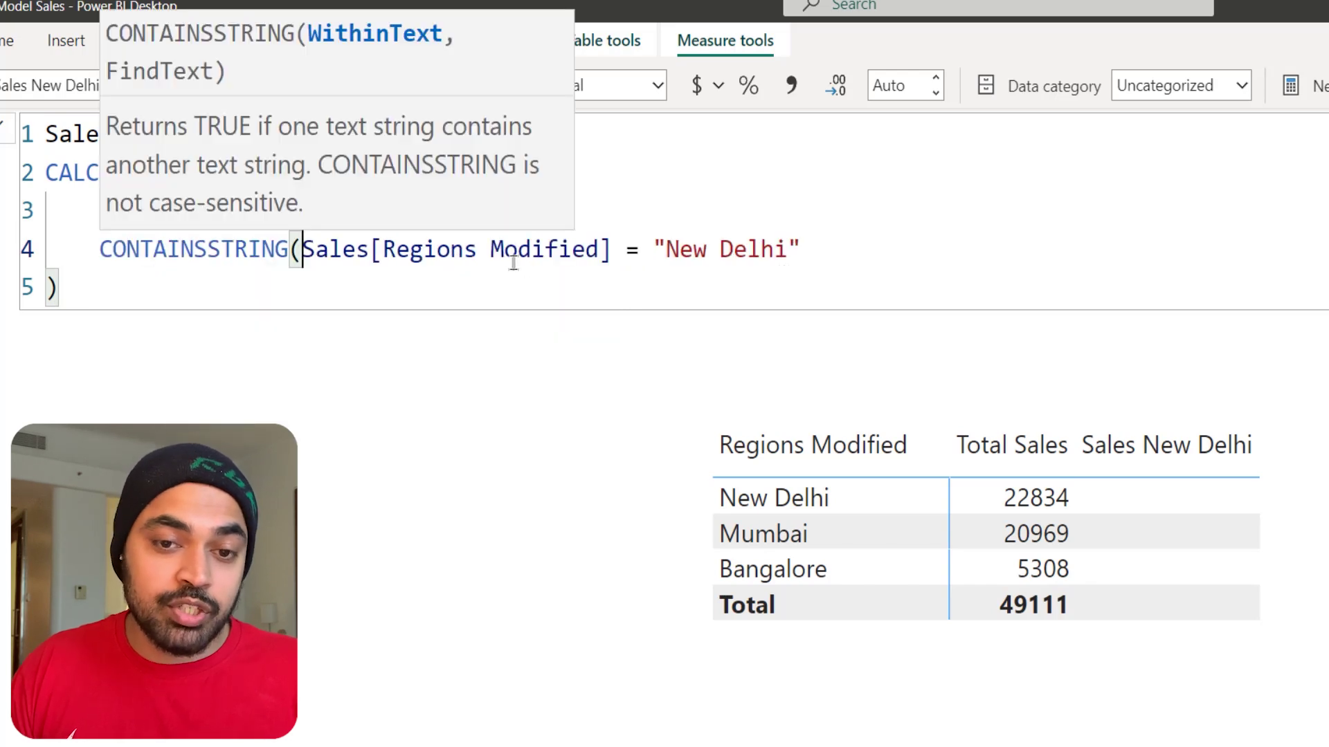
drag(322, 247, 545, 249)
click(640, 249)
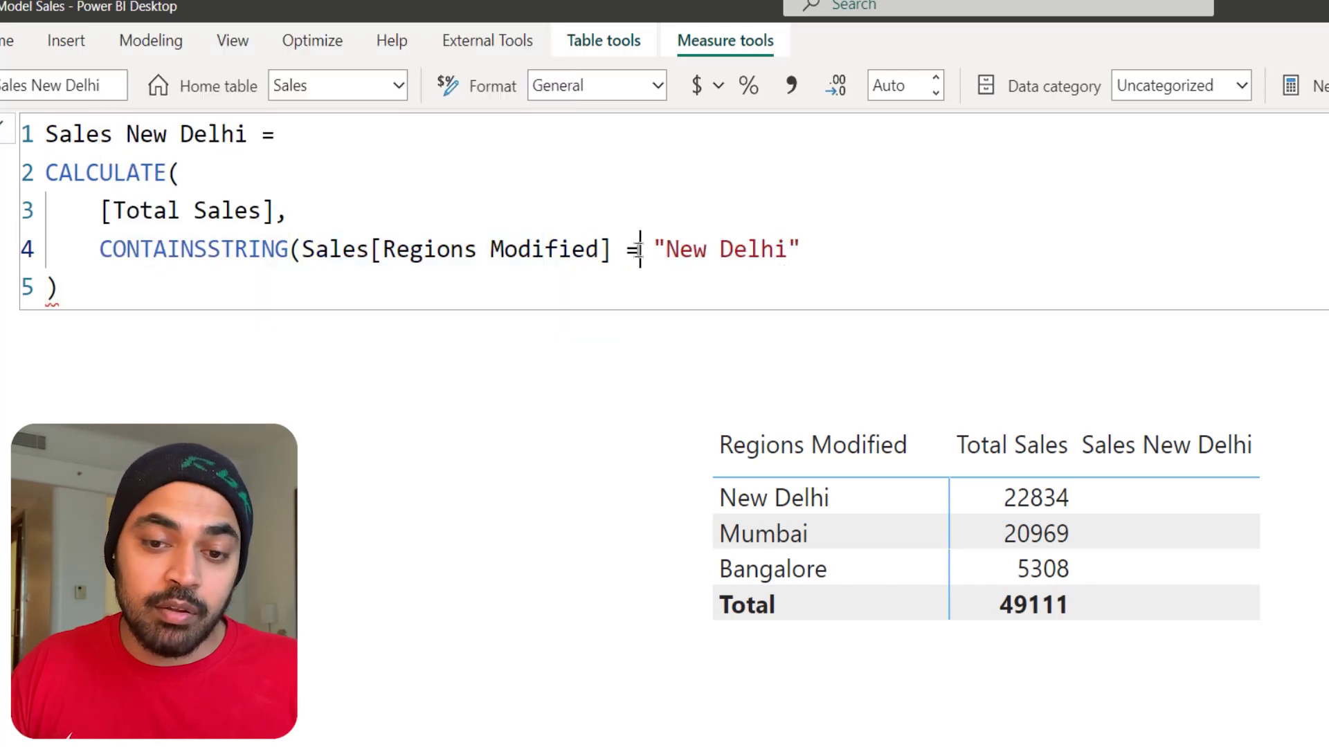
key(BackSpace)
key(BackSpace)
text(,)
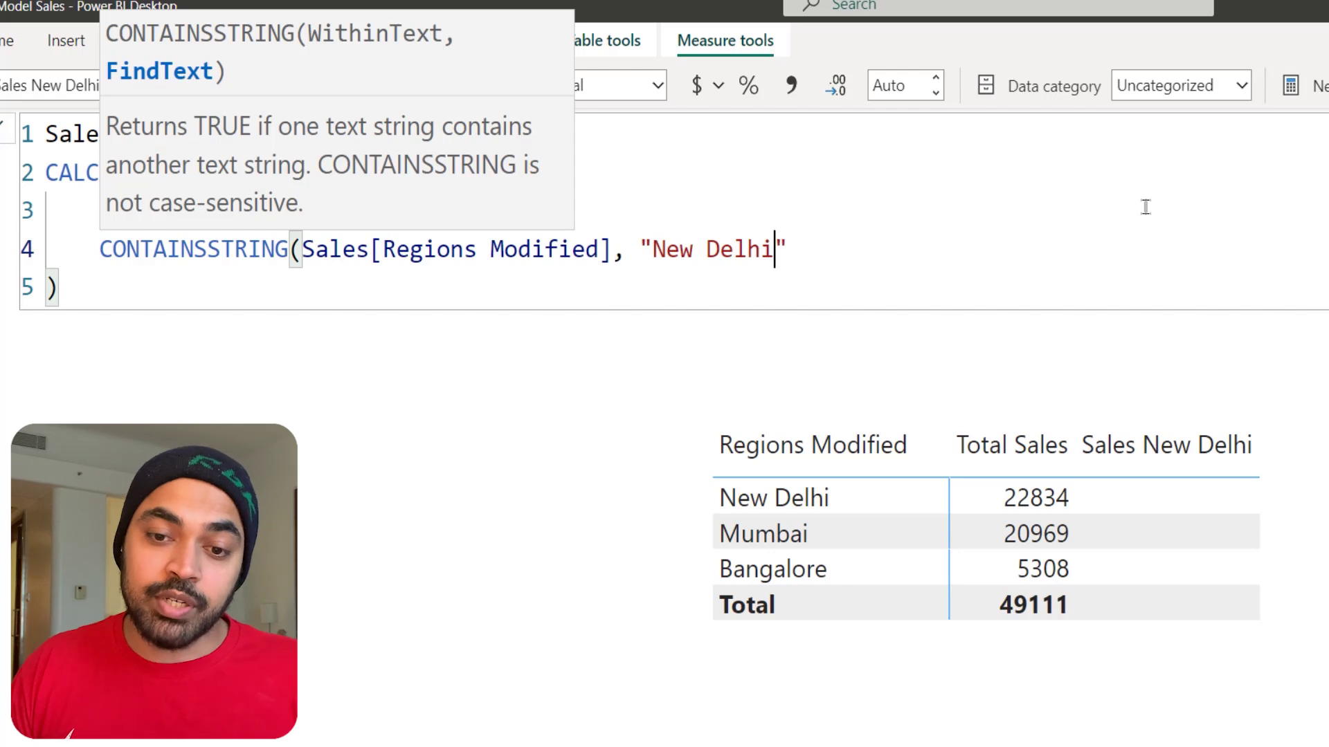
text())
key(Down)
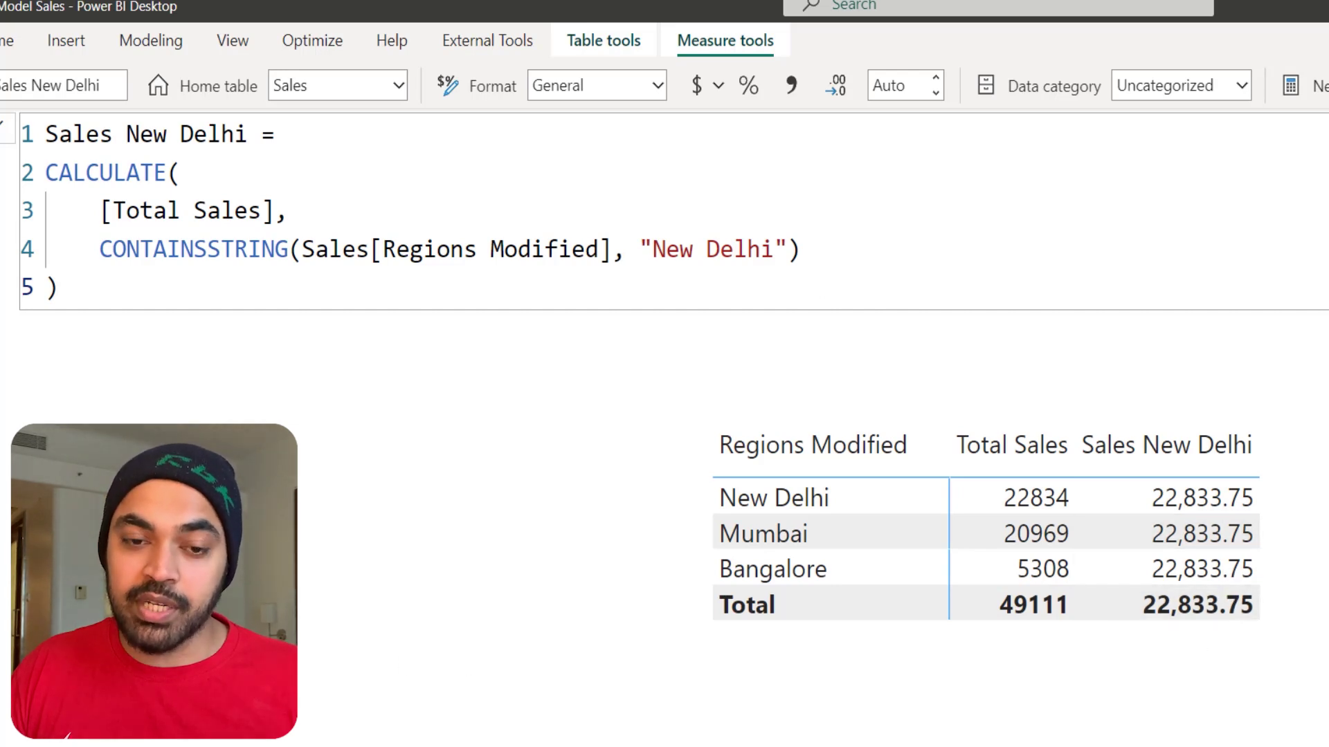
key(Escape)
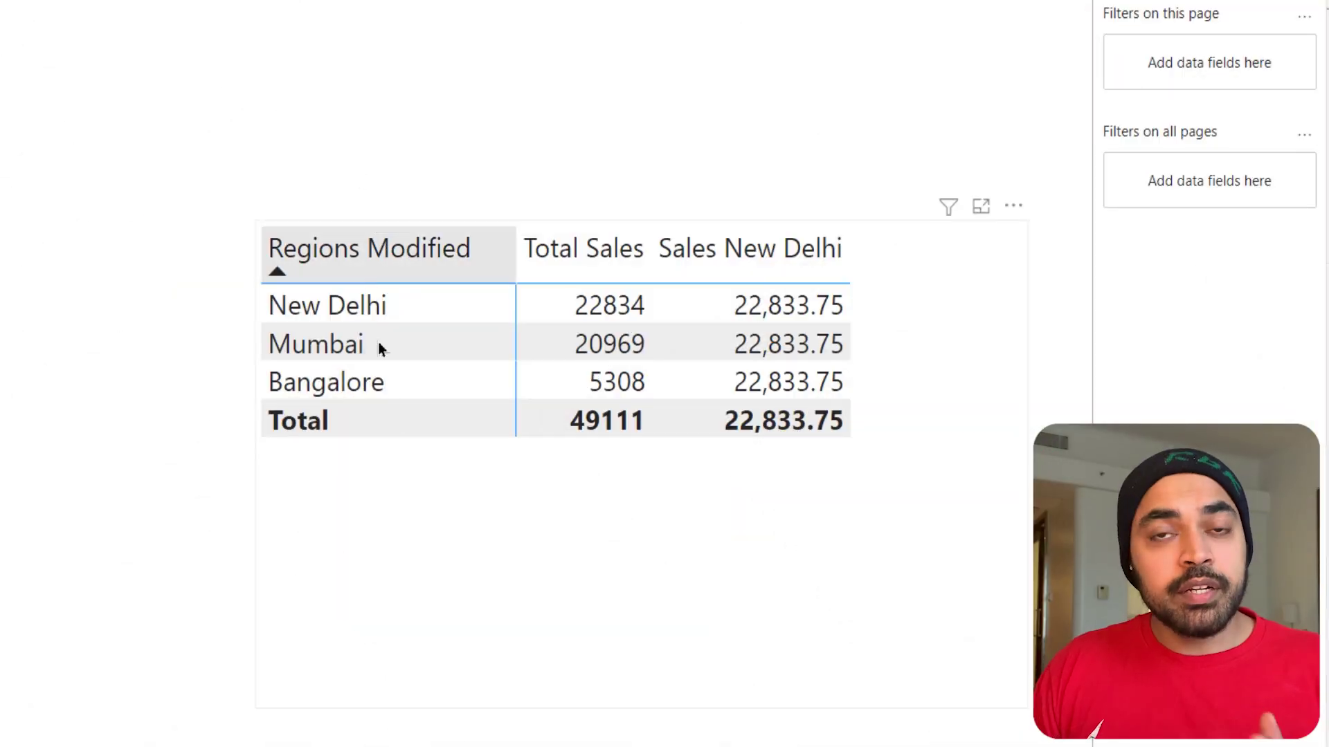
Select the region sales table so its visual-level filters, including Sales New Delhi, appear.
click(454, 596)
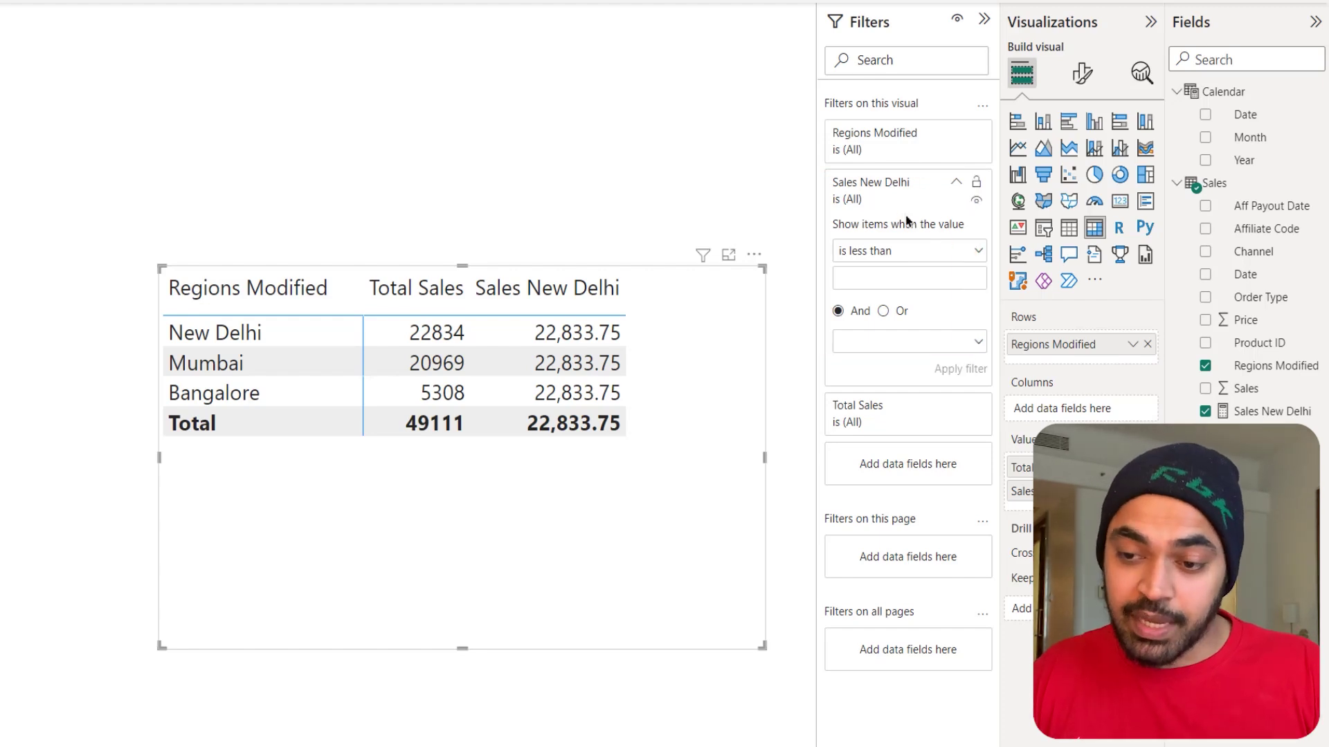
Set the Regions Modified visual filter to Advanced filtering with a 'starts with' condition and no value.
click(917, 260)
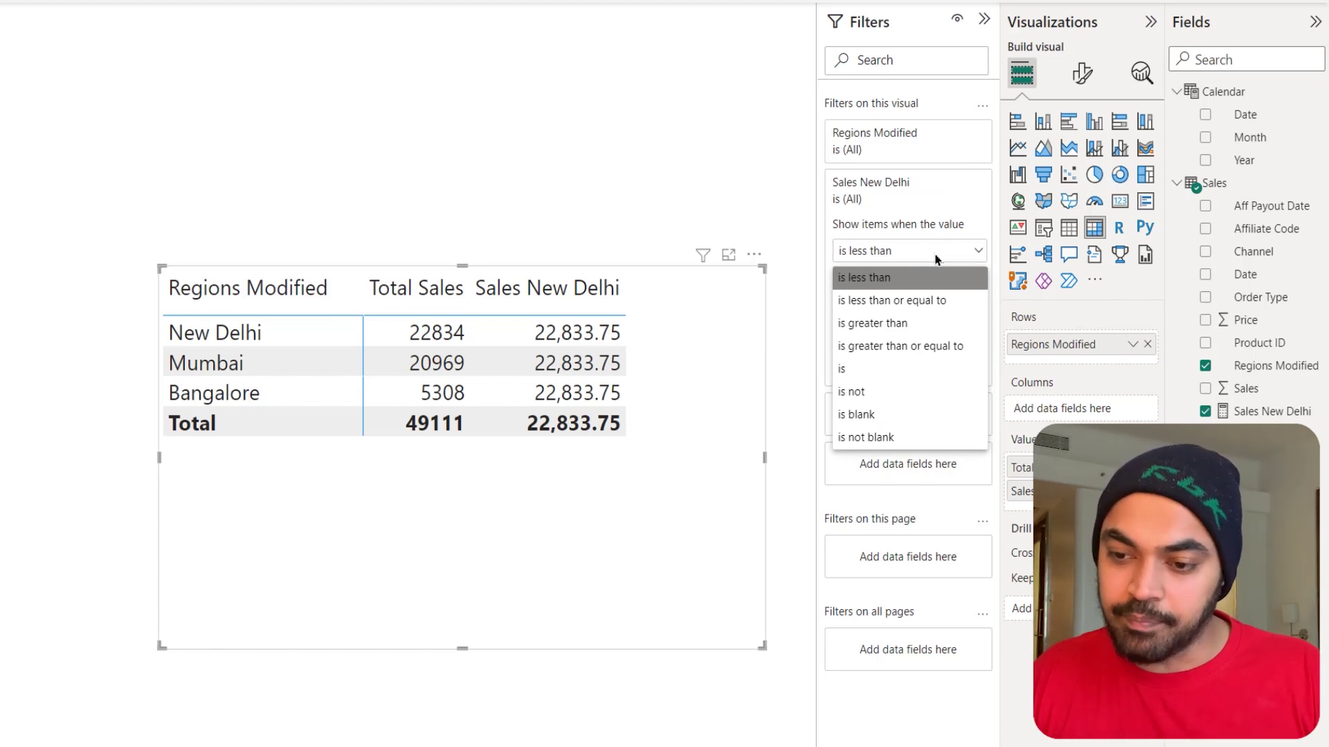
click(935, 257)
click(907, 137)
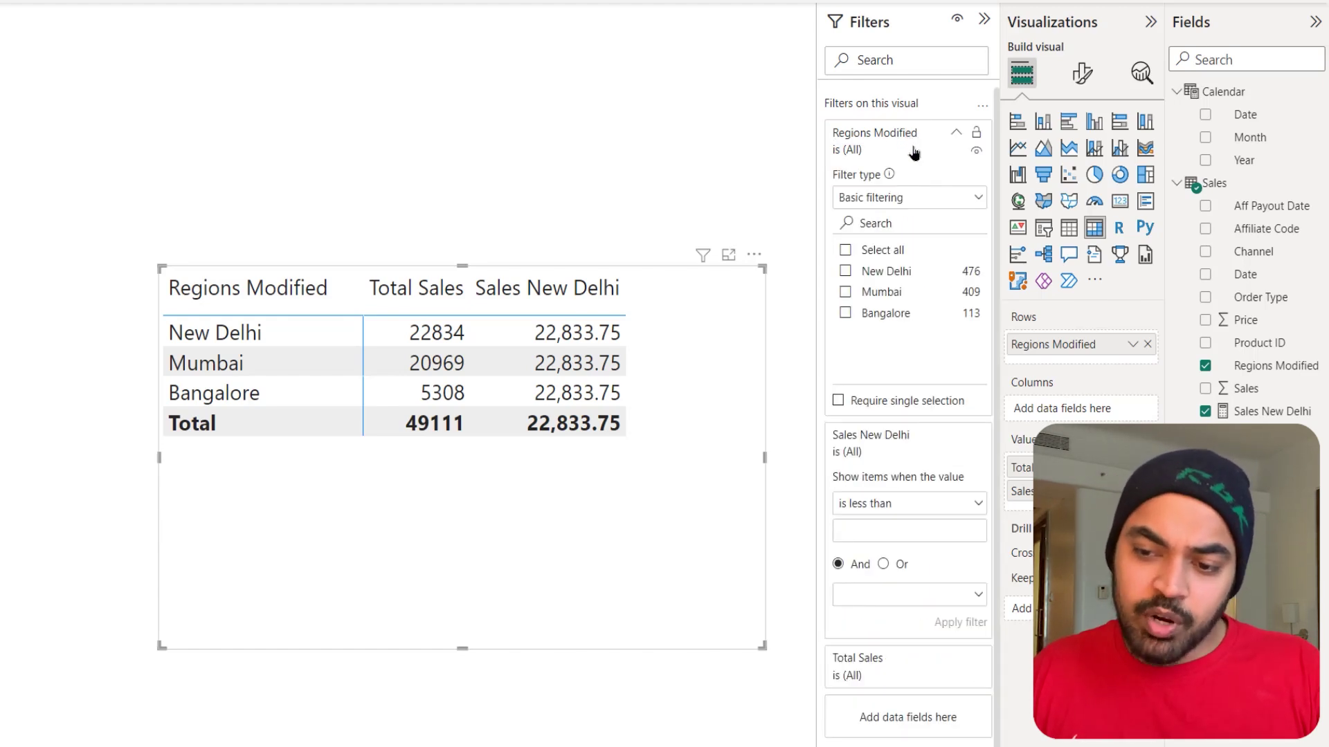
click(920, 199)
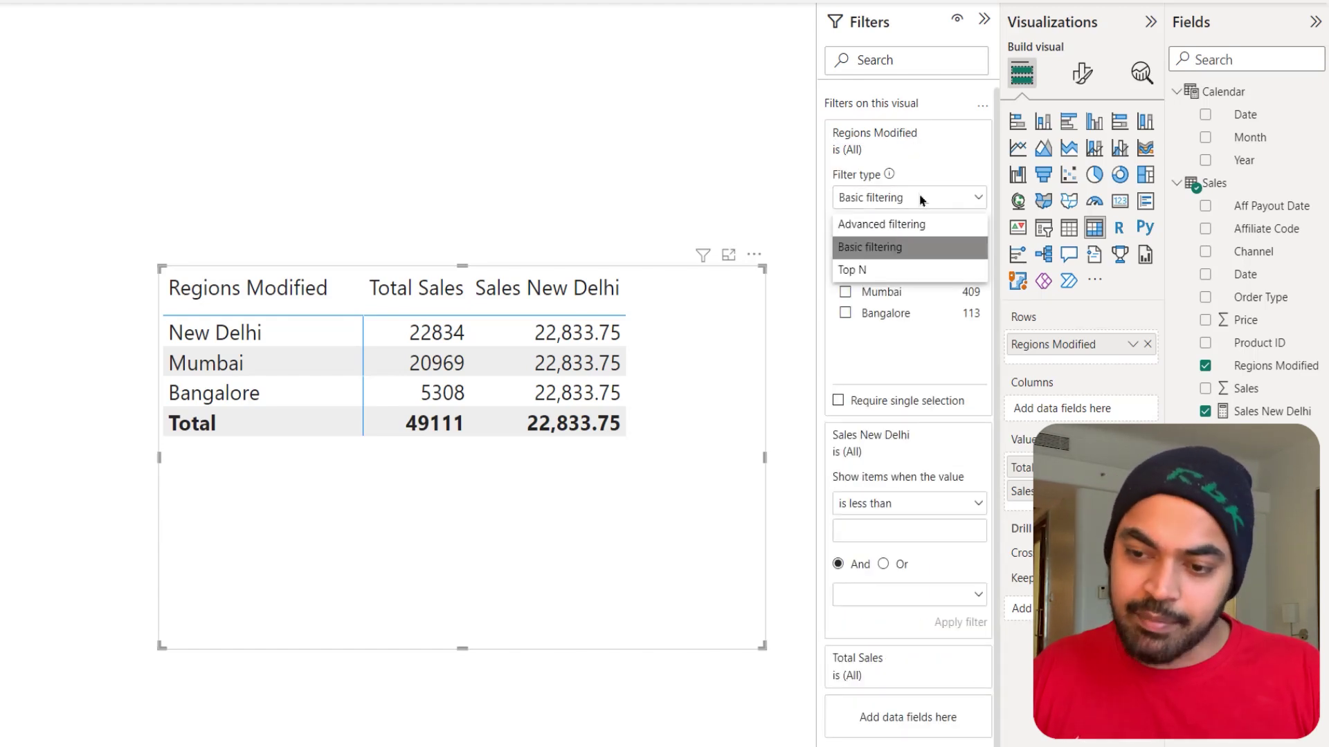
click(892, 223)
click(914, 256)
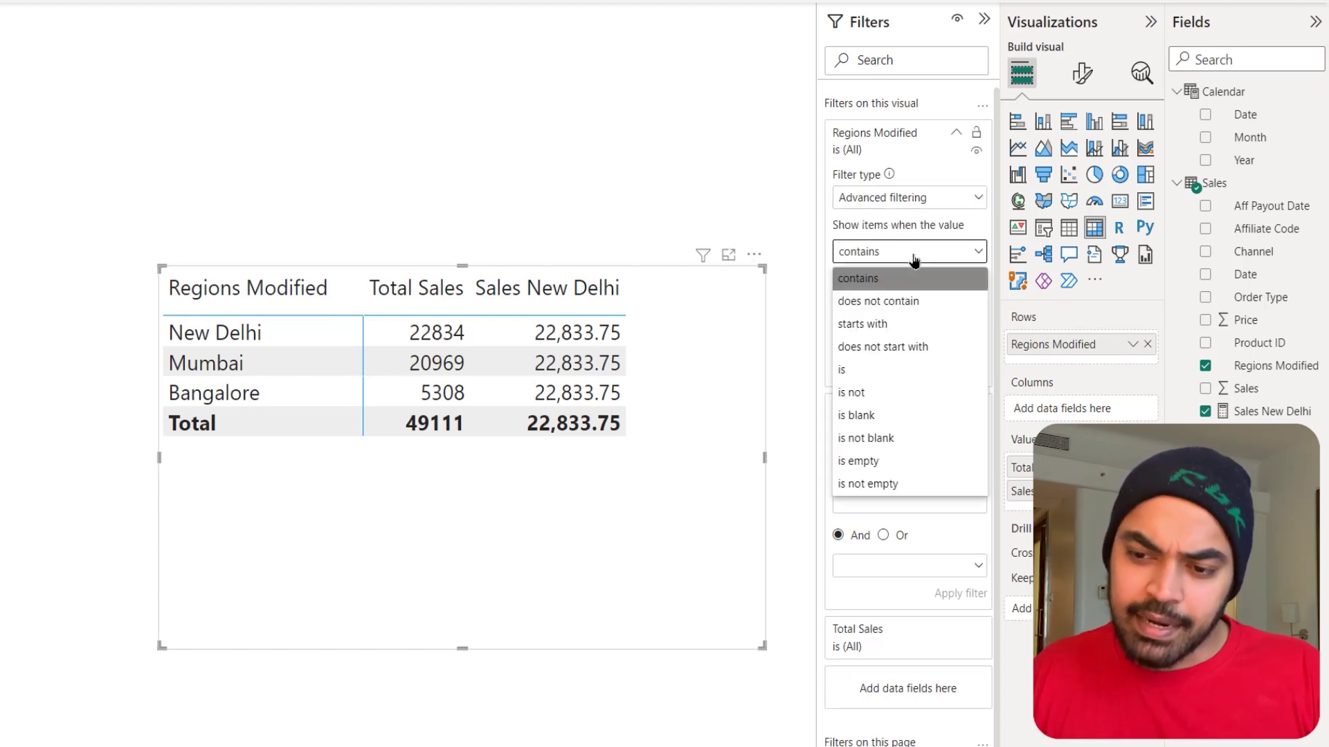
click(899, 325)
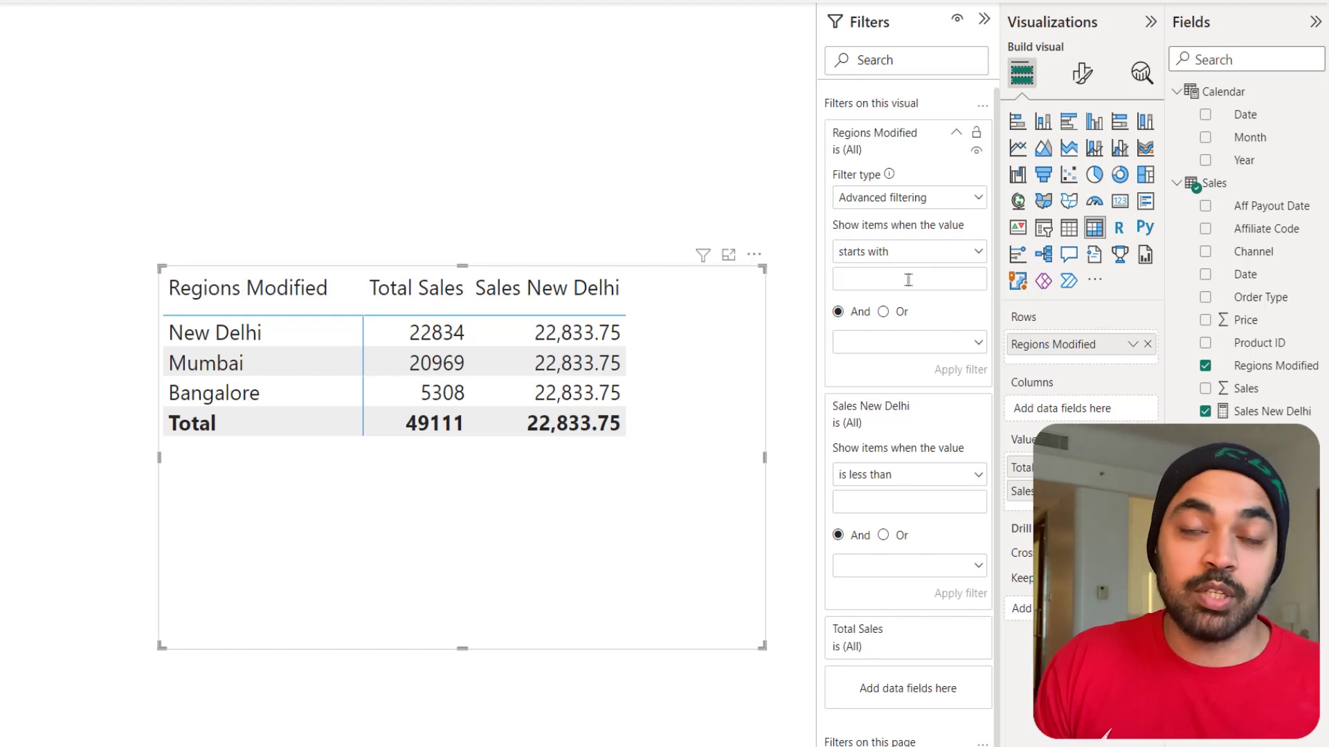
click(903, 252)
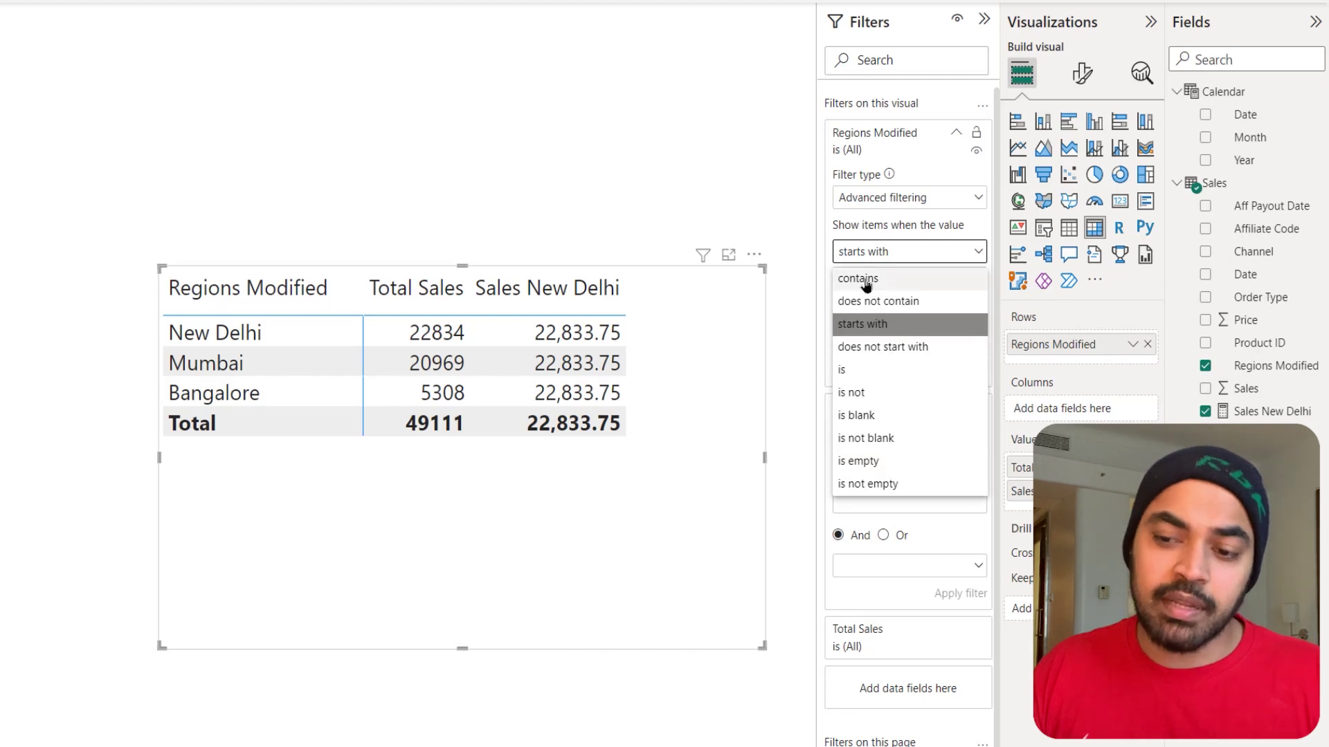
click(900, 250)
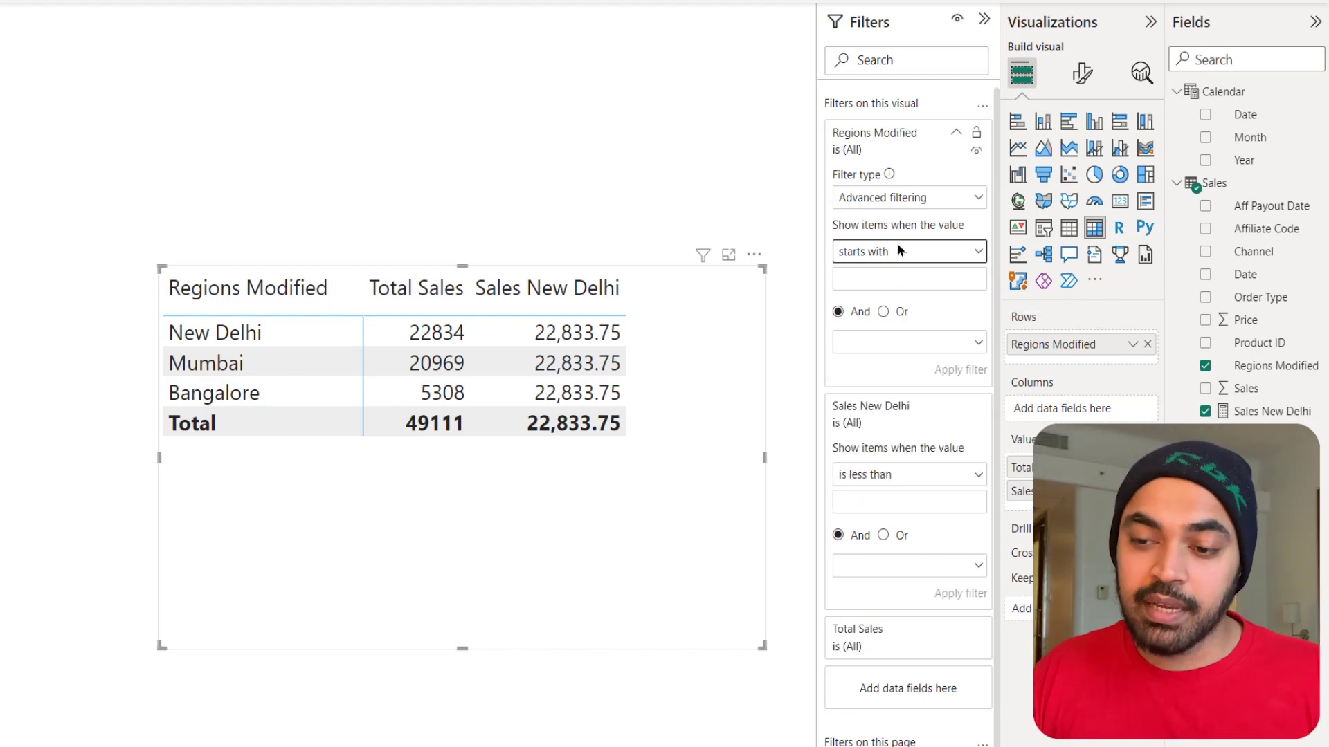
Deselect the region sales table, leaving its Regions Modified filter settings as they are.
click(777, 175)
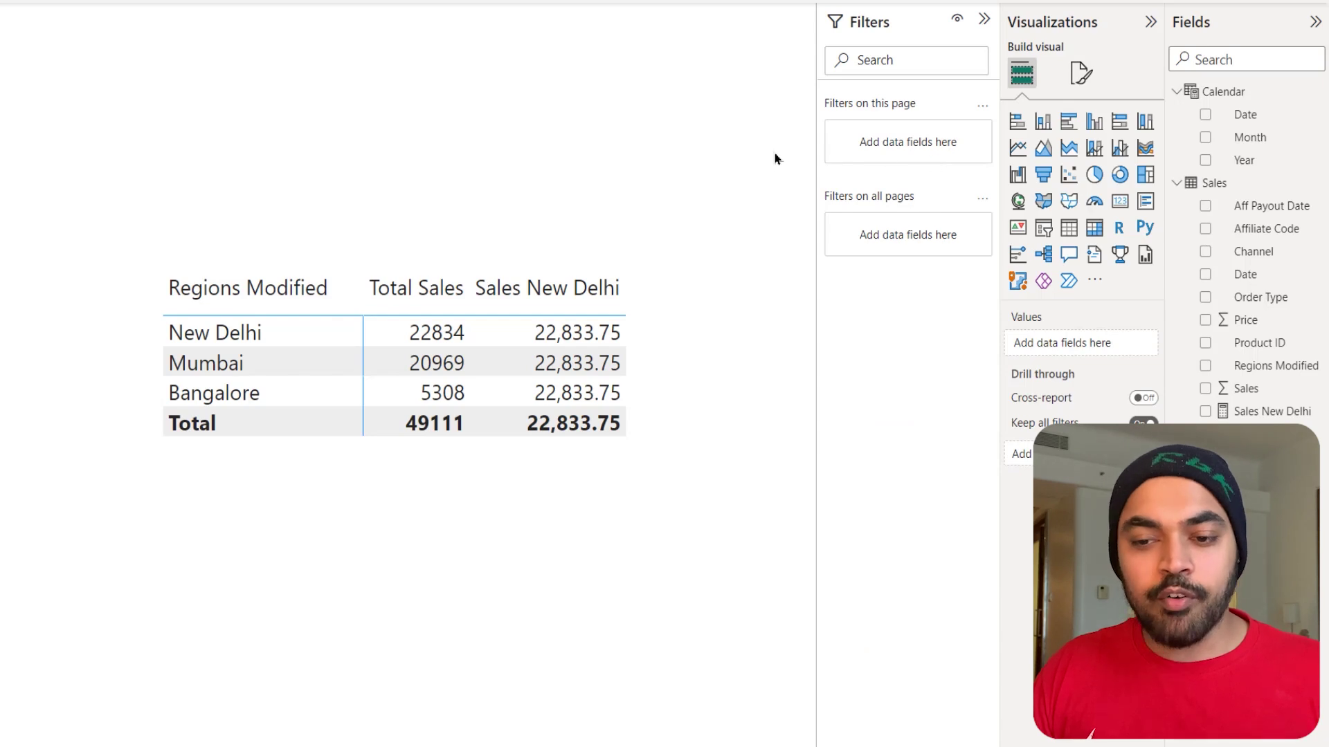